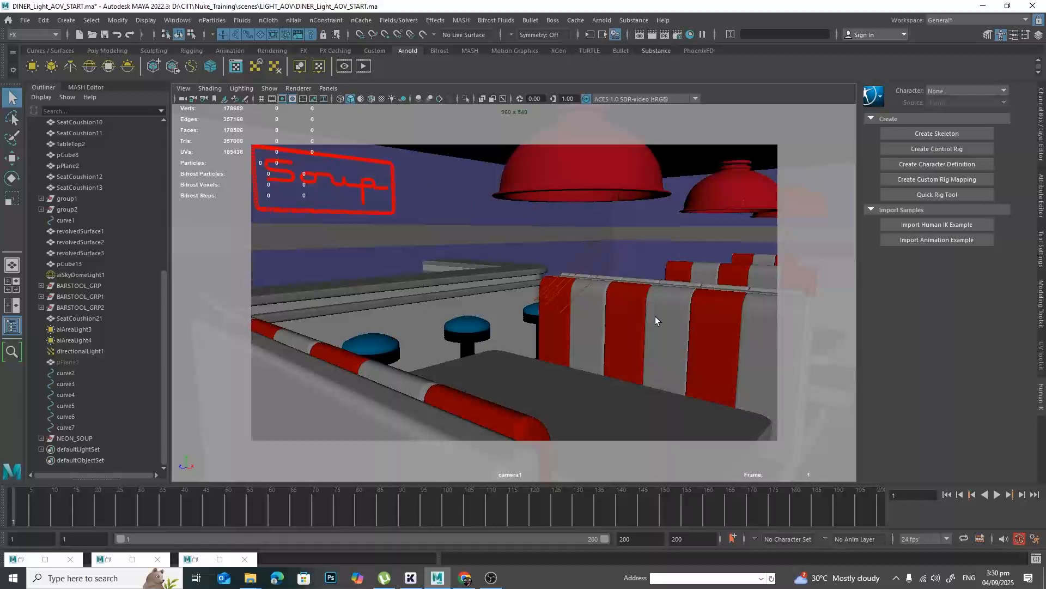
Bring up the Arnold RenderView and examine the diner's beauty render, including its neon sign, stools and booth seats.
click(188, 560)
click(186, 560)
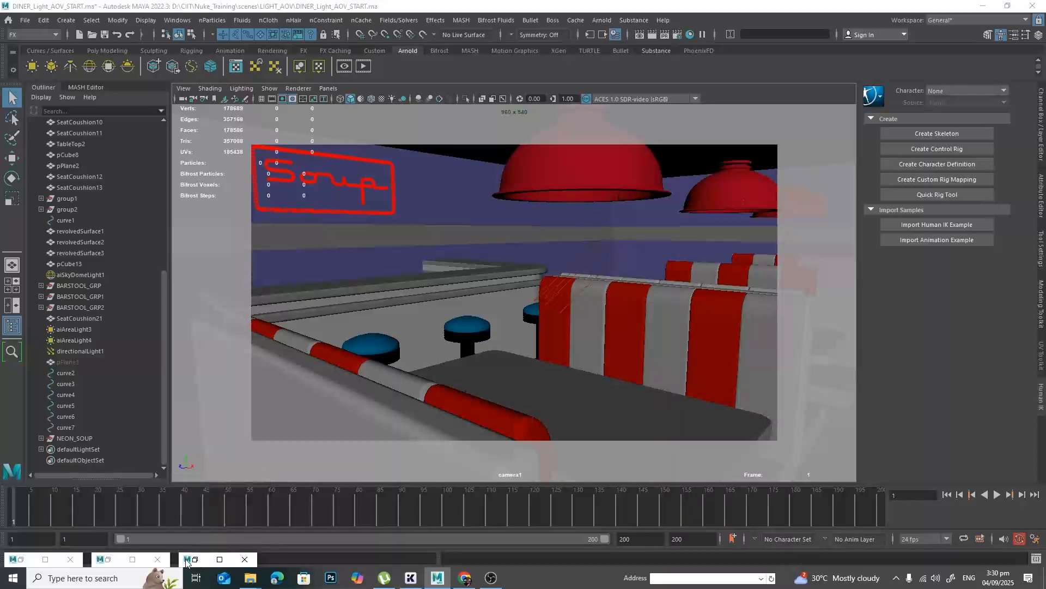
click(194, 560)
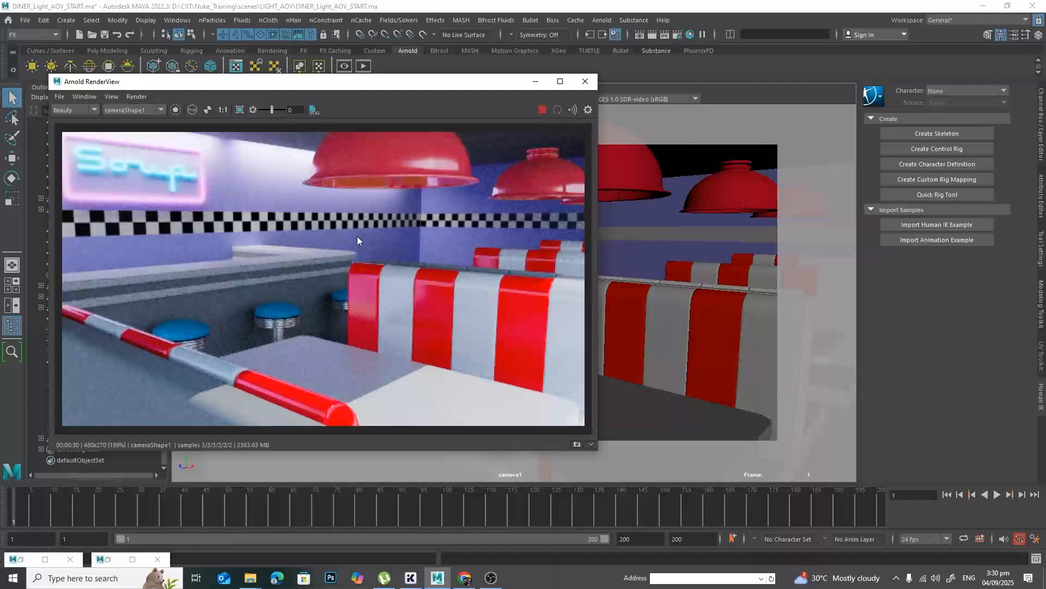
scroll(334, 242, up, 5)
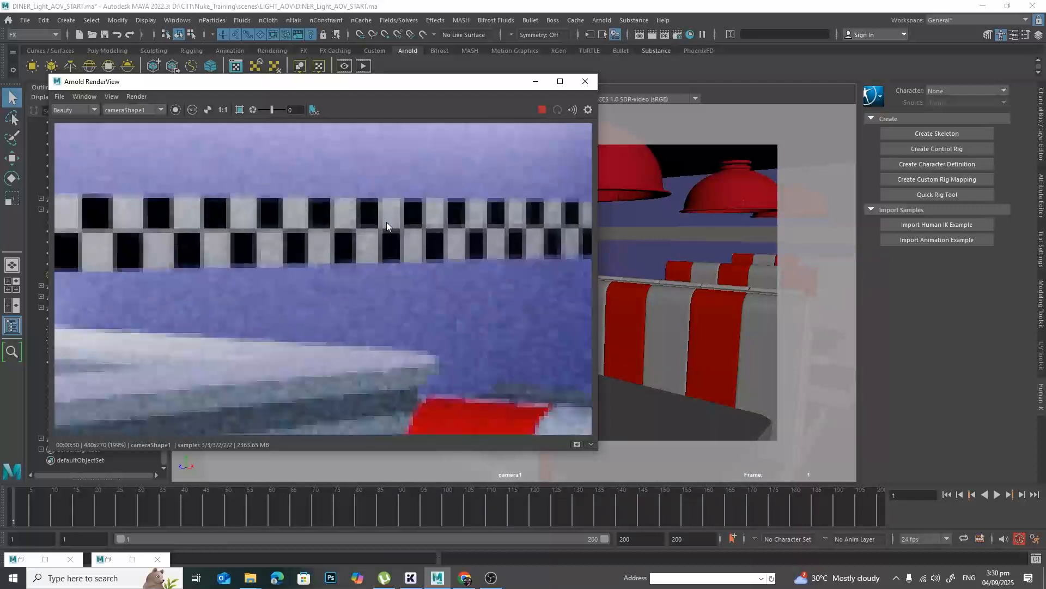
scroll(330, 238, down, 2)
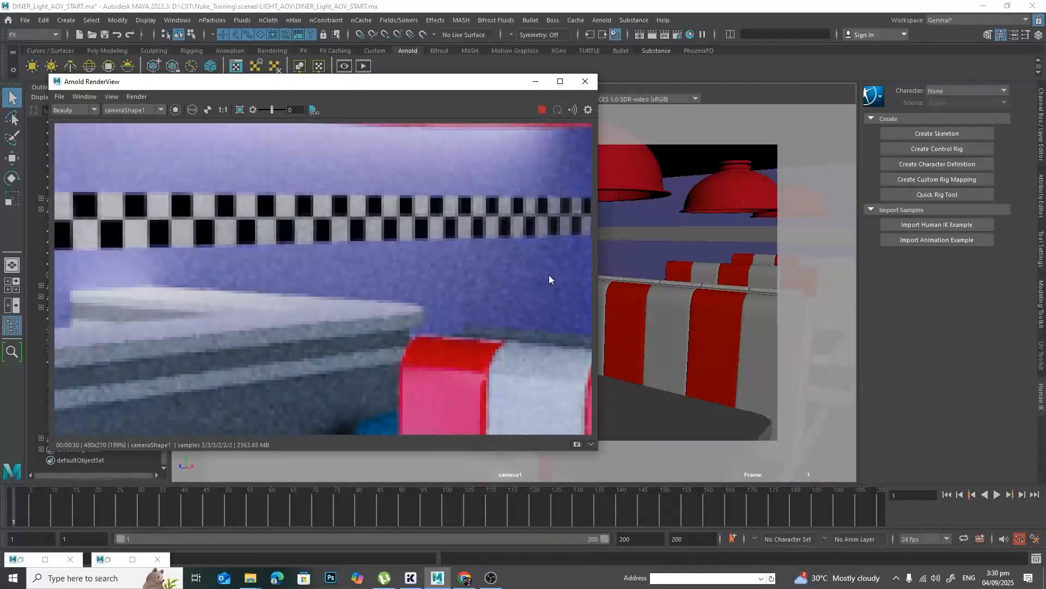
drag(445, 87, 611, 87)
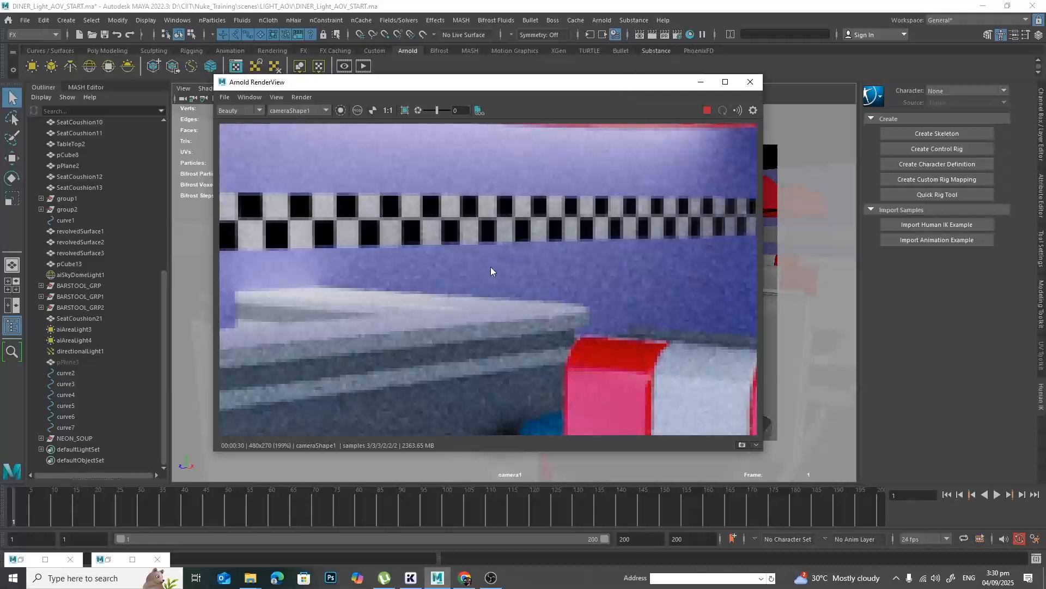
click(389, 109)
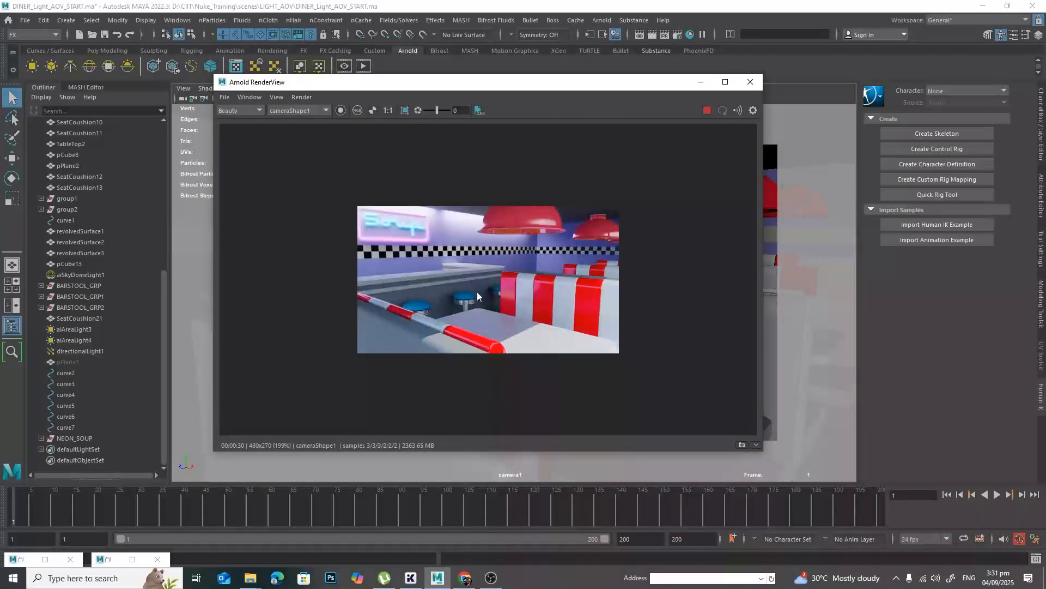
scroll(512, 285, up, 2)
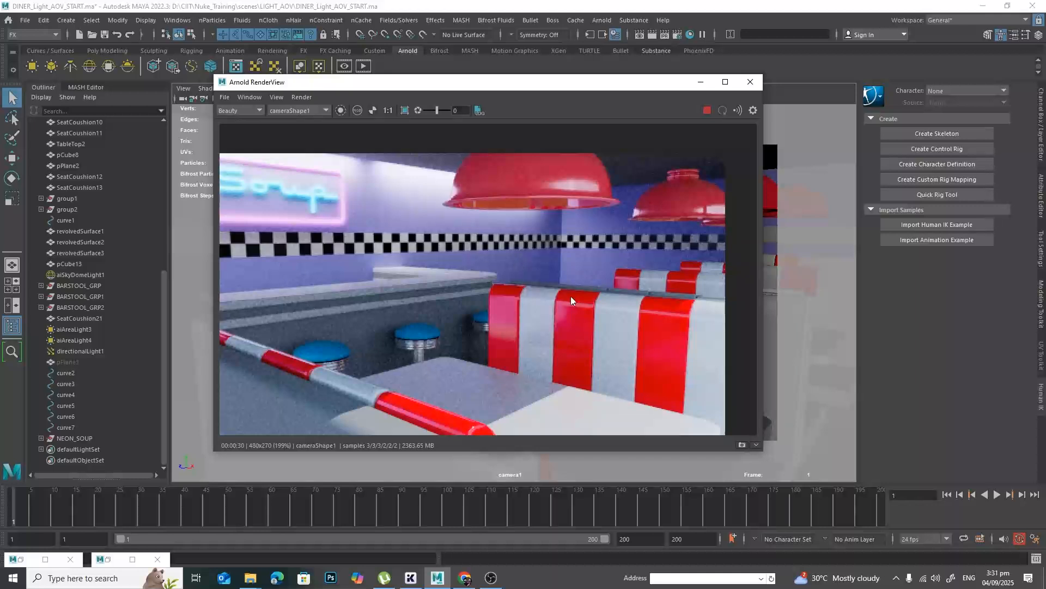
mouse_move(351, 358)
middle_down()
mouse_move(464, 367)
mouse_move(340, 375)
middle_up()
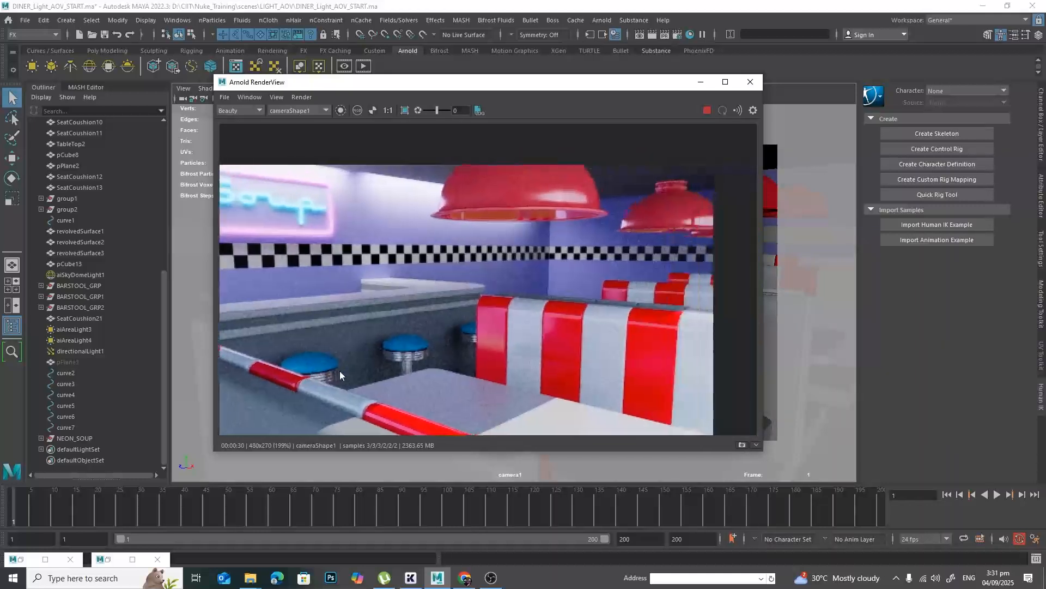
scroll(597, 347, down, 2)
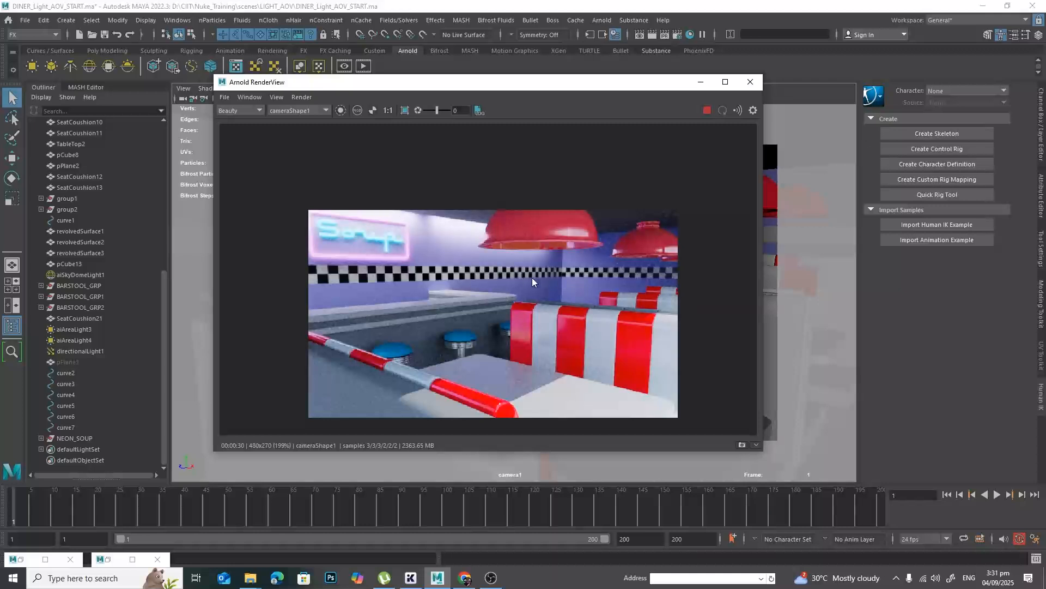
scroll(580, 315, down, 1)
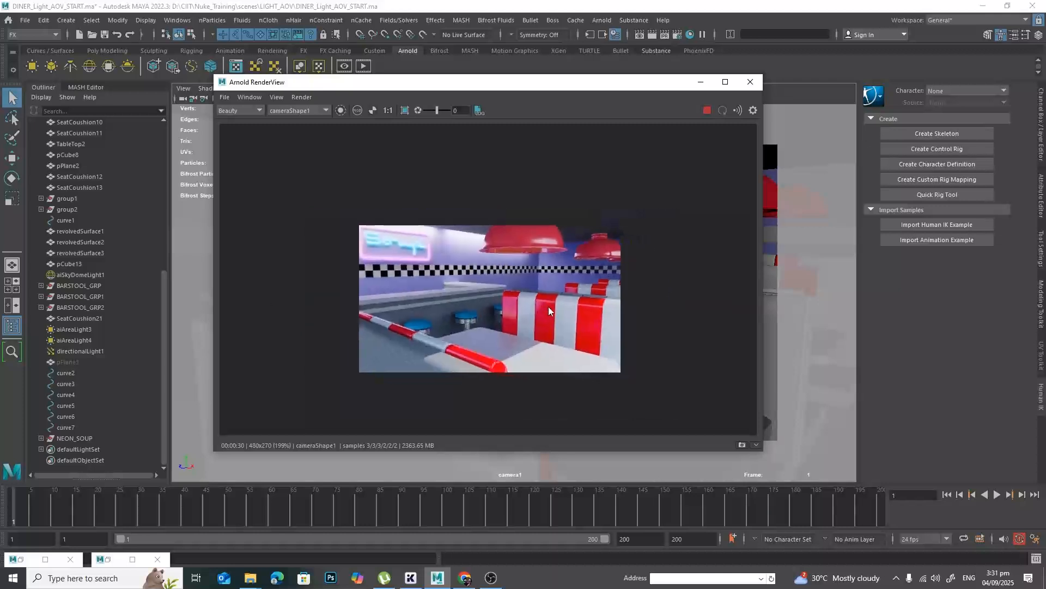
scroll(549, 306, up, 1)
middle_drag(466, 323, 554, 299)
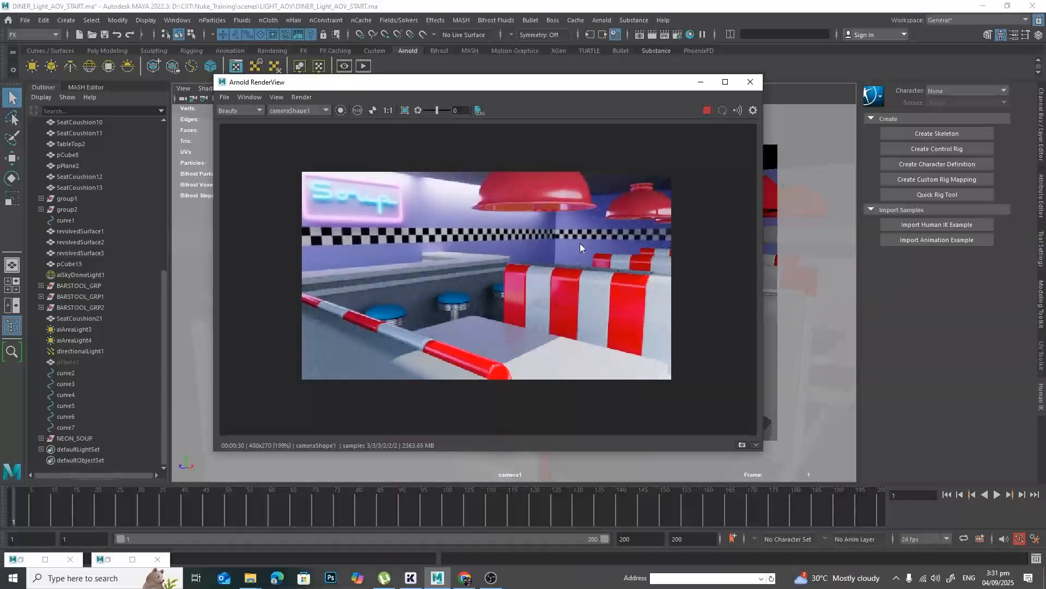
click(702, 87)
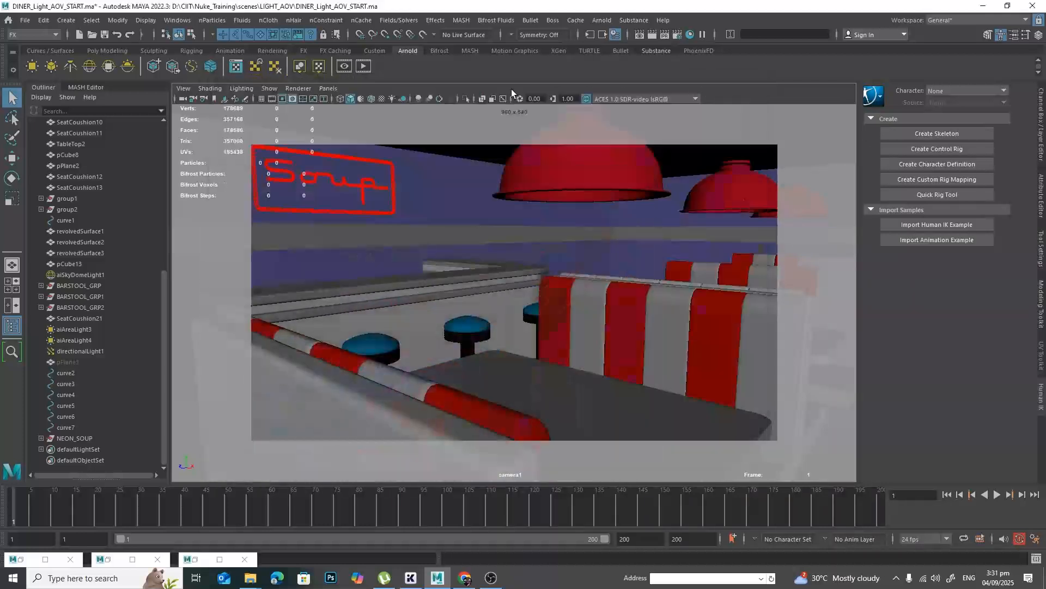
Open the Arnold Render Settings and browse the list of available AOVs.
click(677, 35)
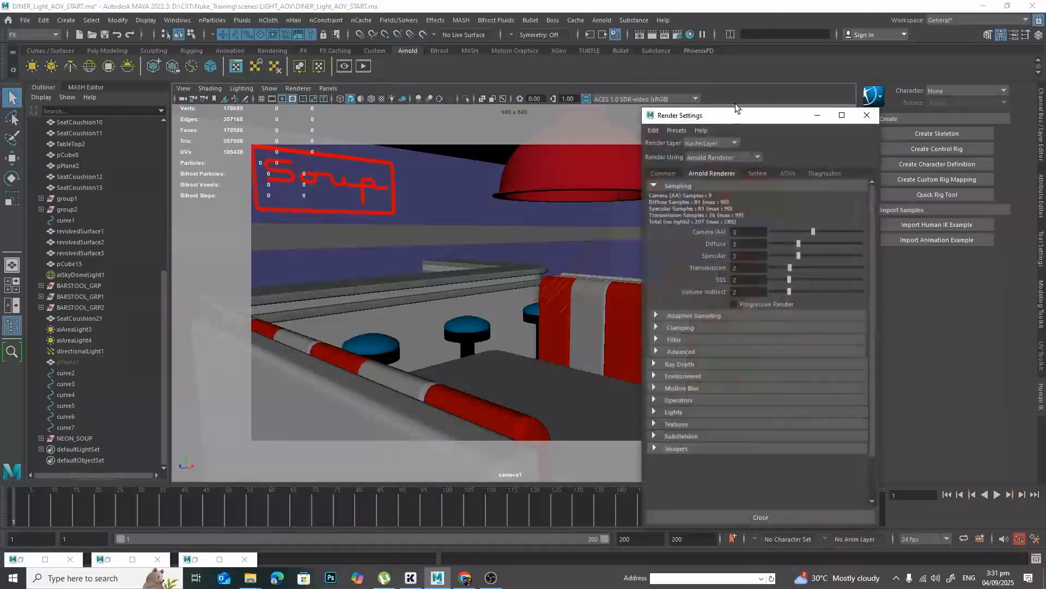
drag(756, 119, 565, 91)
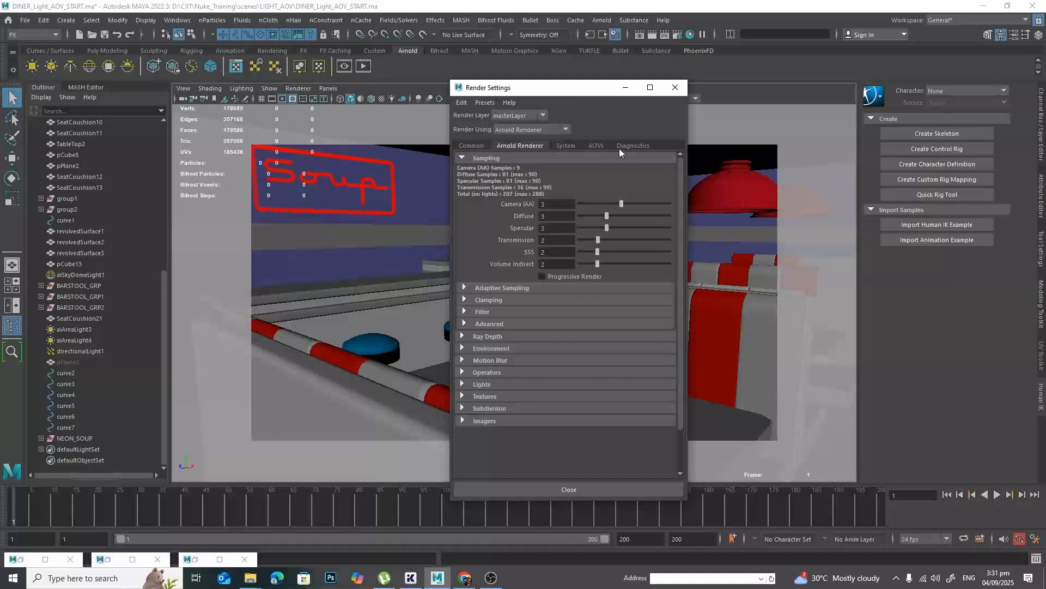
click(597, 146)
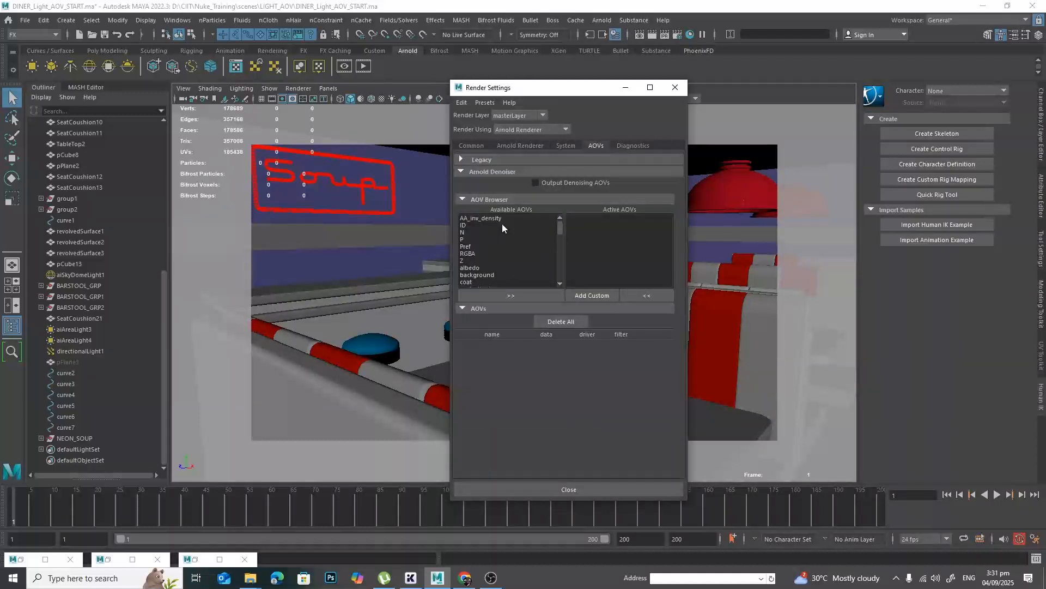
scroll(508, 220, down, 10)
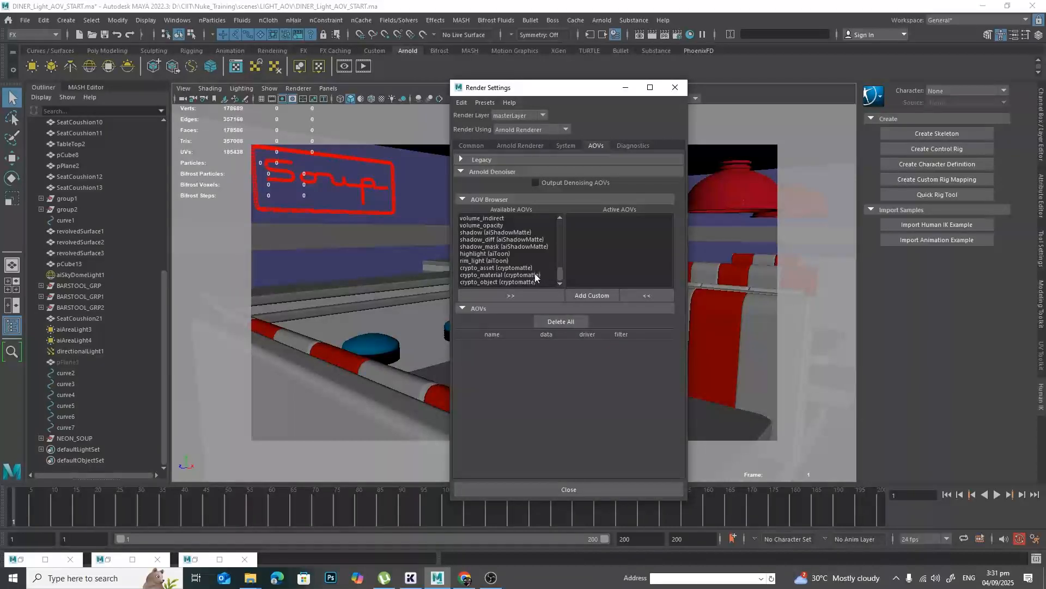
scroll(535, 274, up, 9)
scroll(535, 274, up, 2)
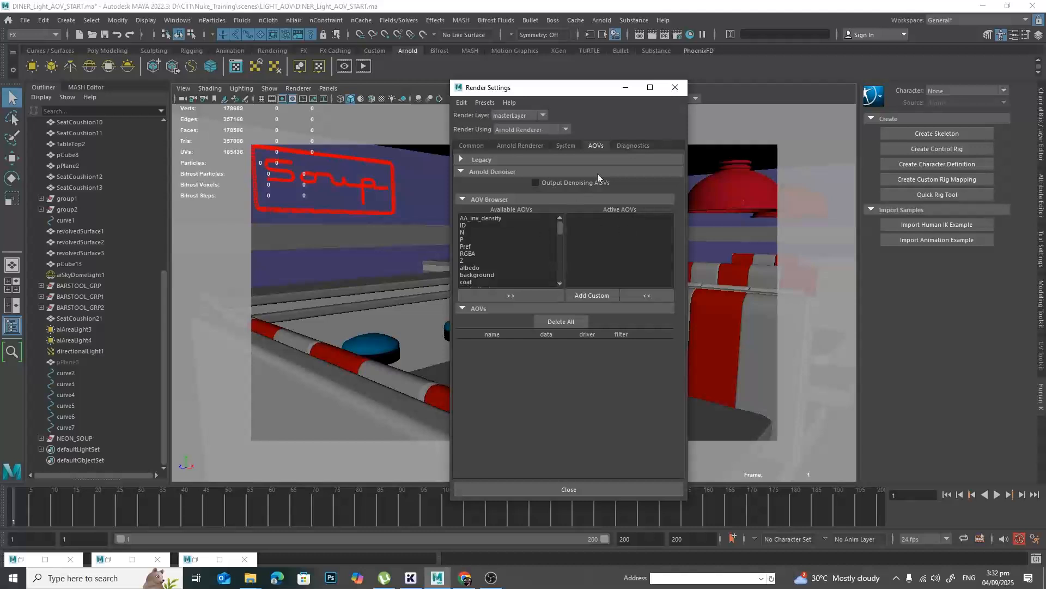
Review the file output settings, including the EXR format and the Merge AOVs option, alongside the AOV setup.
click(472, 146)
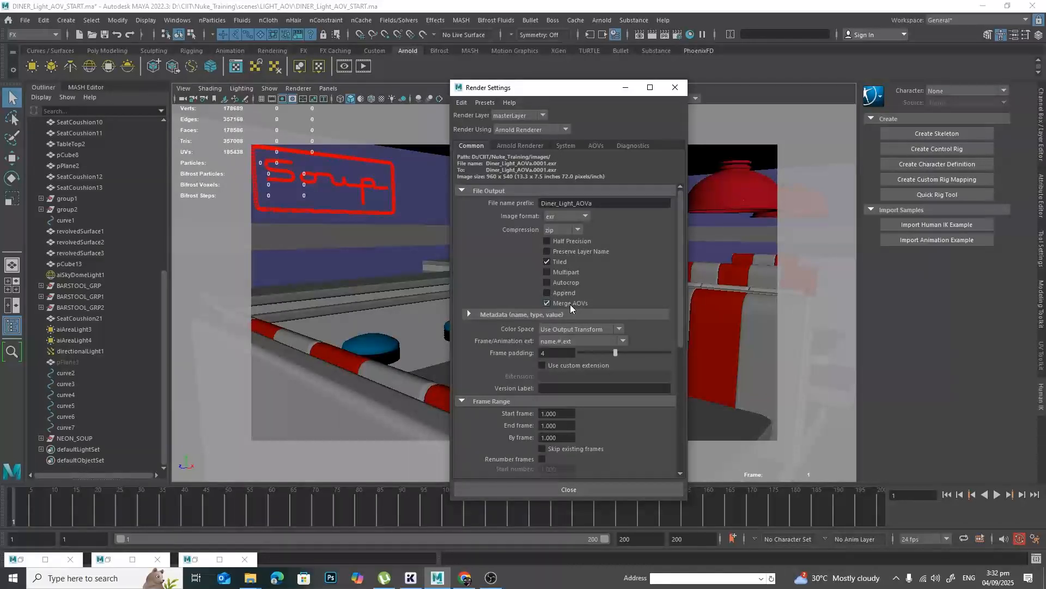
click(597, 146)
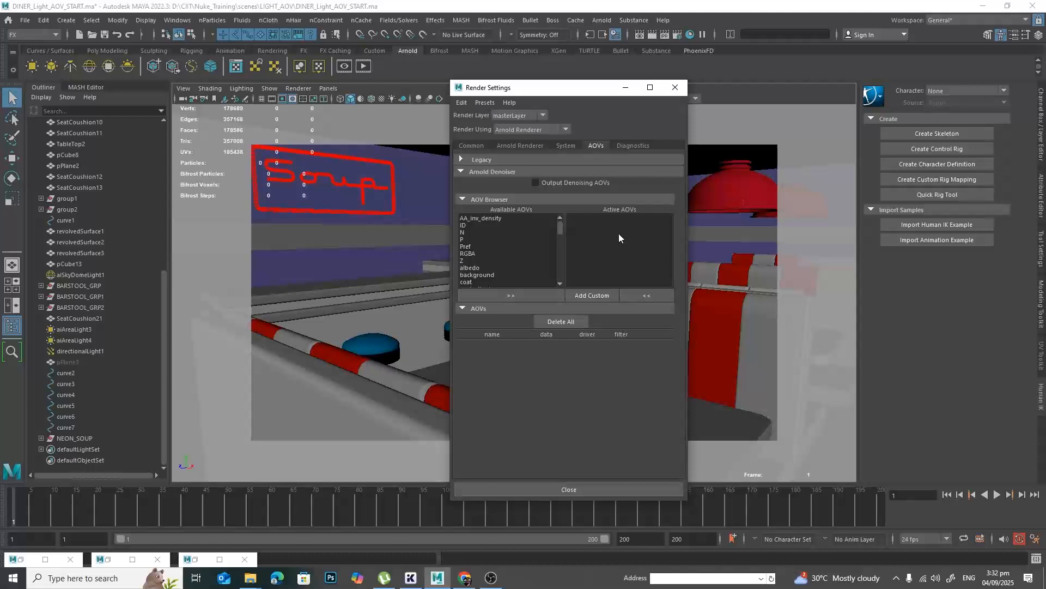
click(472, 145)
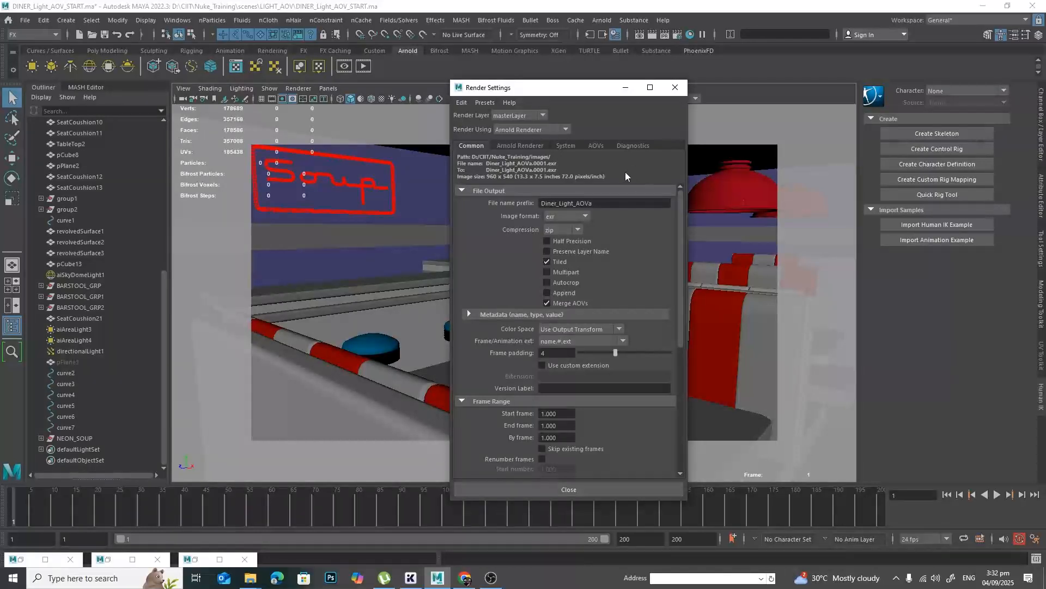
click(597, 146)
click(472, 147)
click(596, 145)
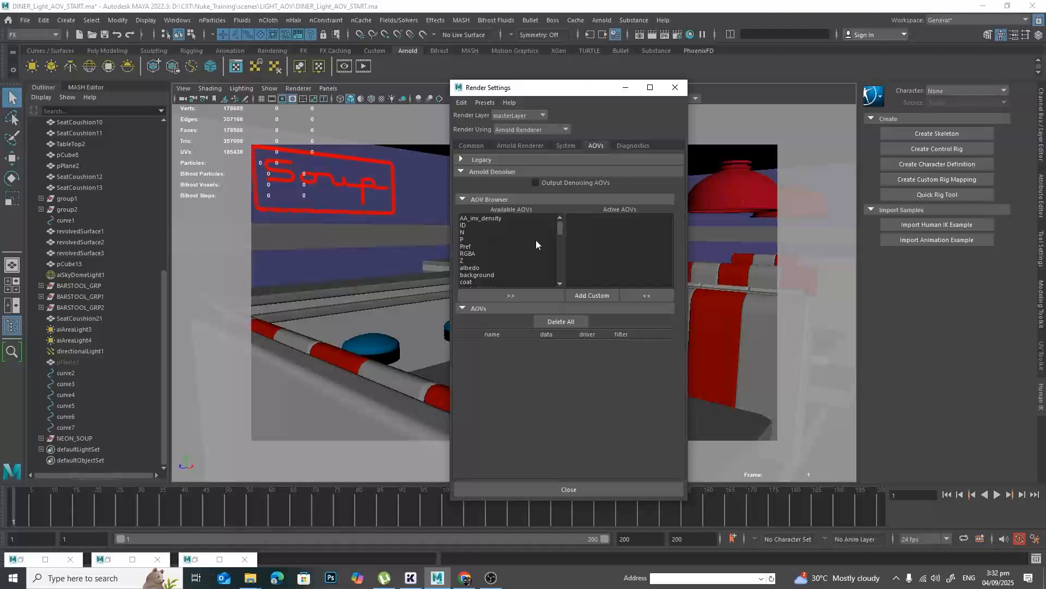
Add the diffuse, direct, emission, indirect and specular AOVs to the active AOVs.
scroll(535, 240, down, 1)
scroll(509, 250, down, 1)
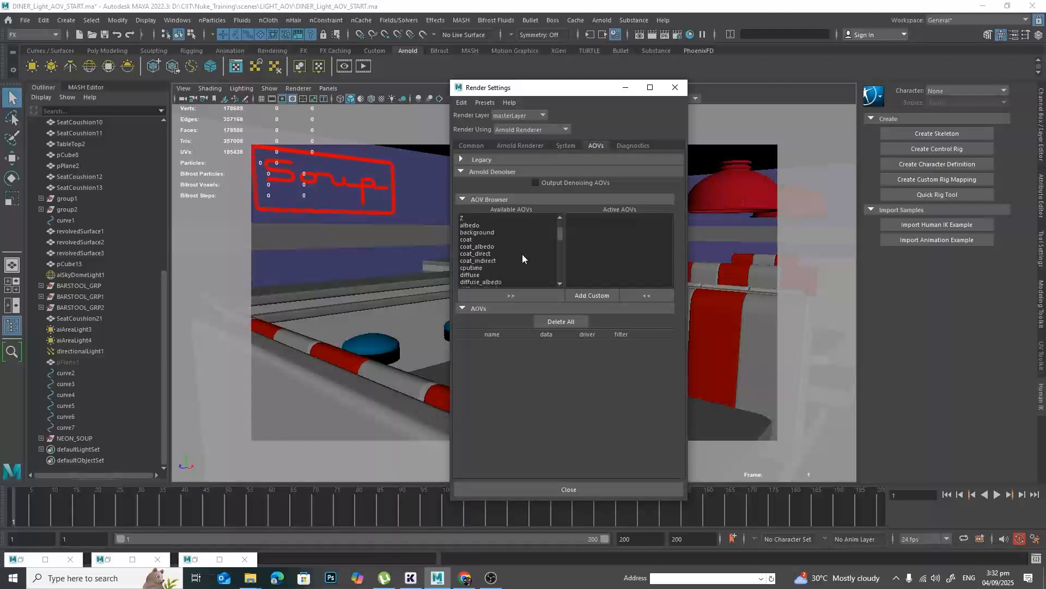
click(535, 274)
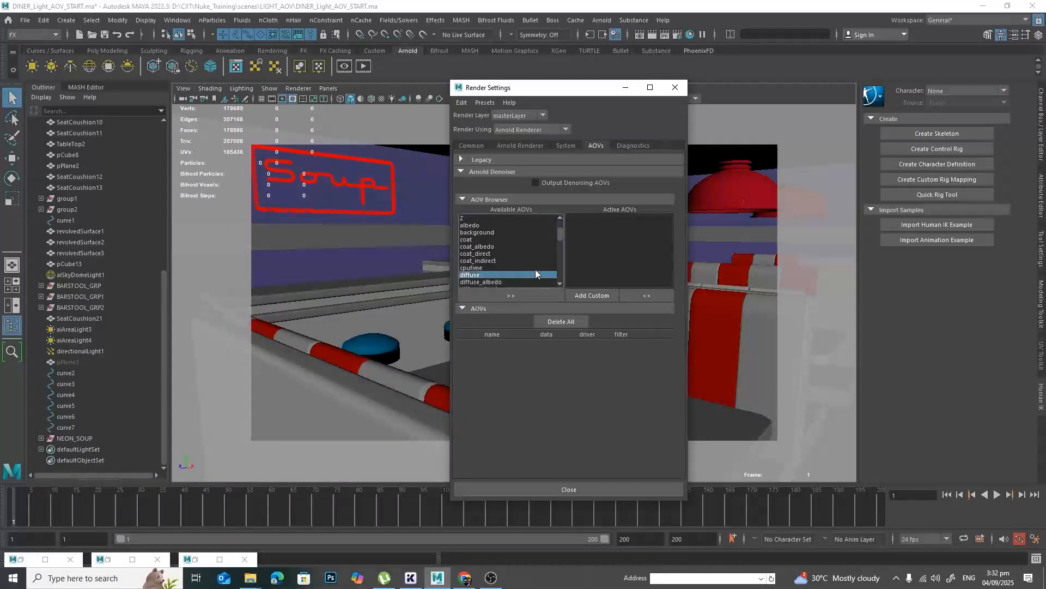
scroll(549, 251, down, 2)
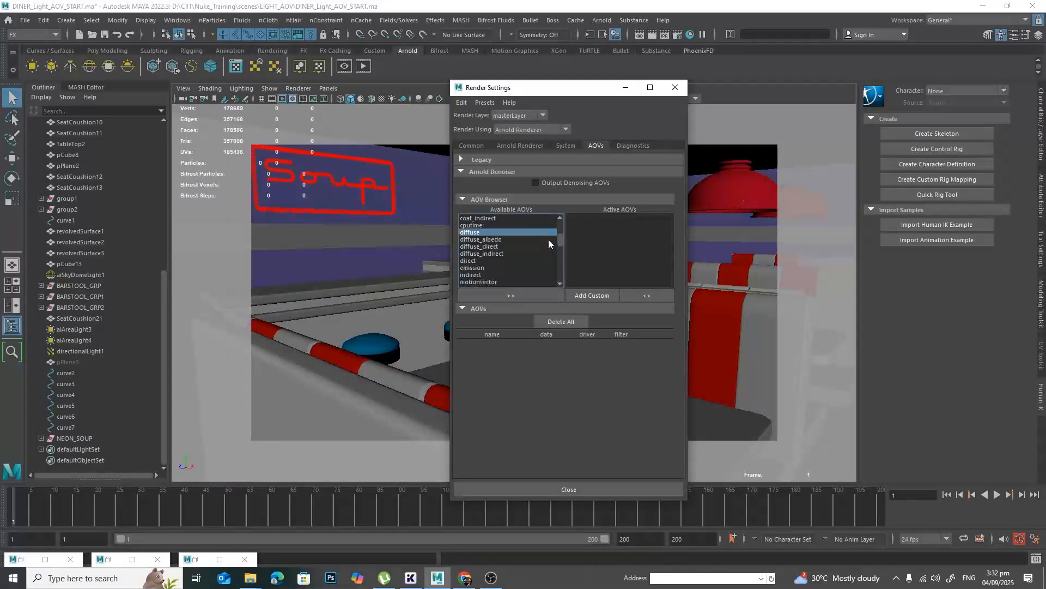
click(497, 260)
scroll(507, 259, down, 1)
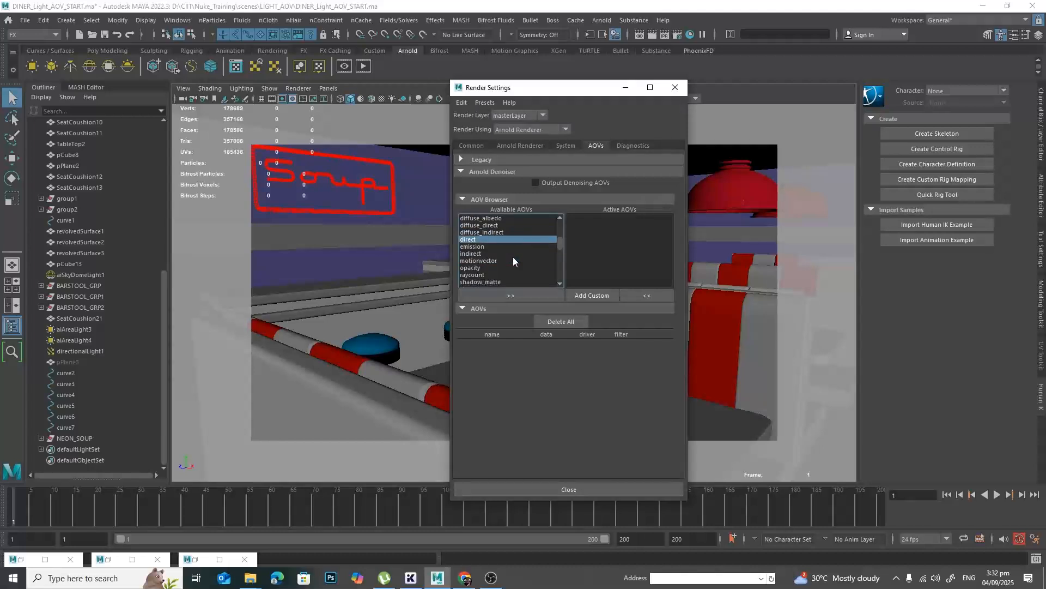
scroll(513, 261, down, 1)
ctrl+click(495, 232)
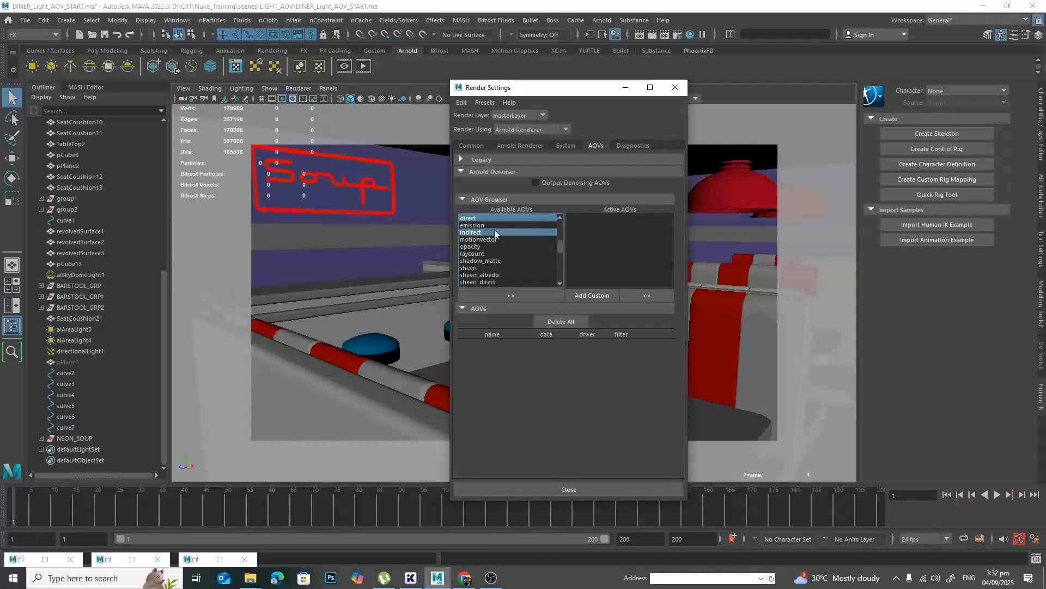
scroll(512, 266, down, 1)
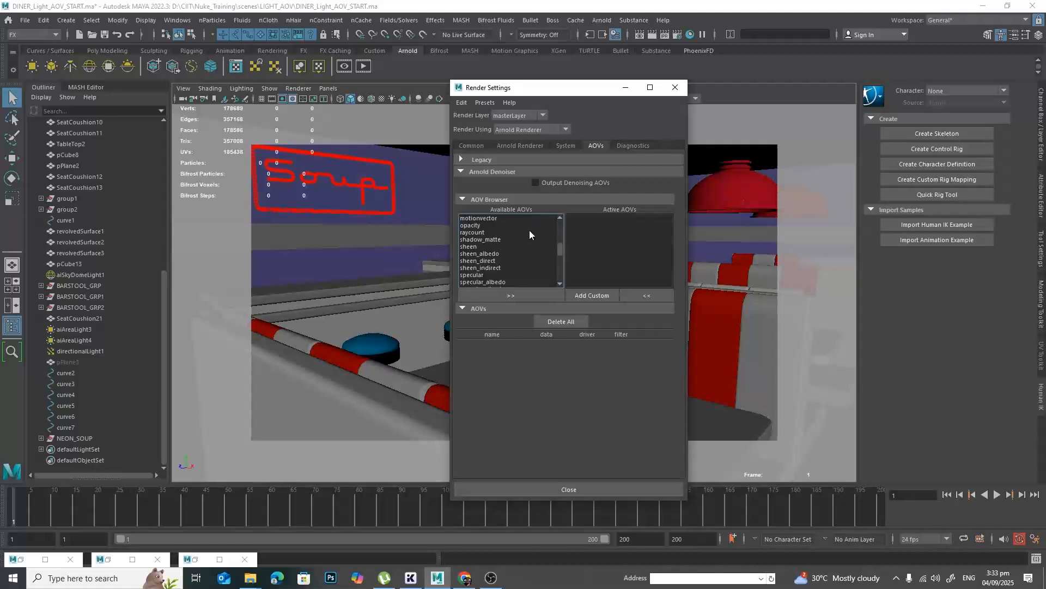
scroll(539, 241, down, 1)
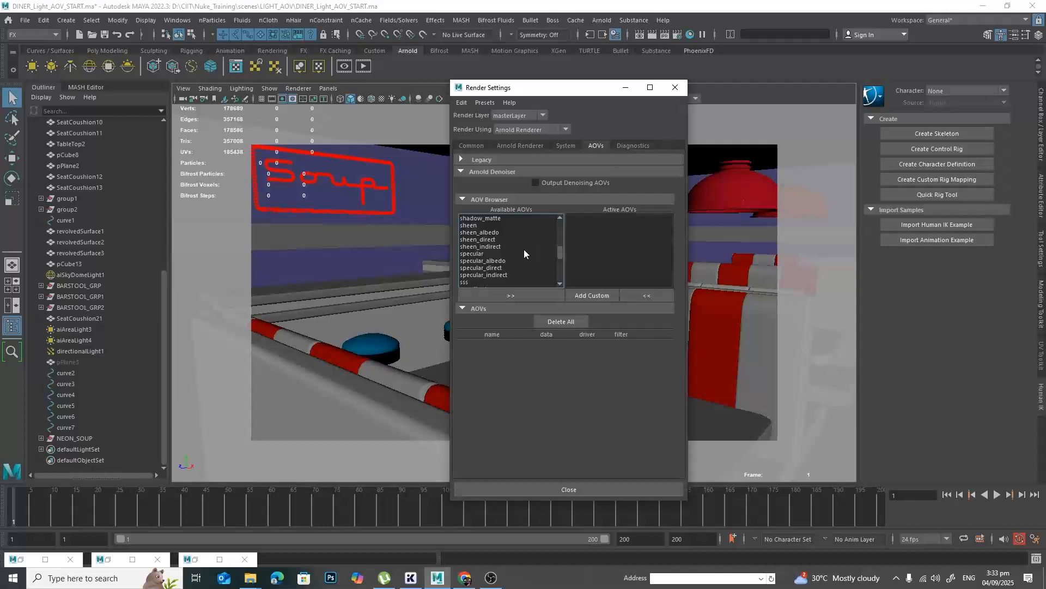
scroll(535, 251, down, 2)
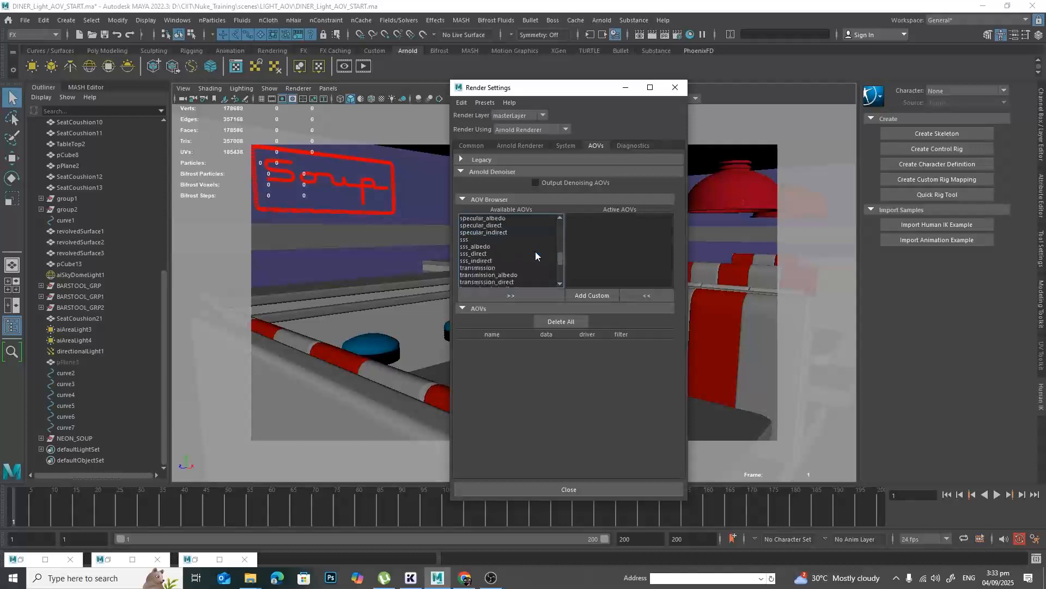
scroll(535, 250, down, 2)
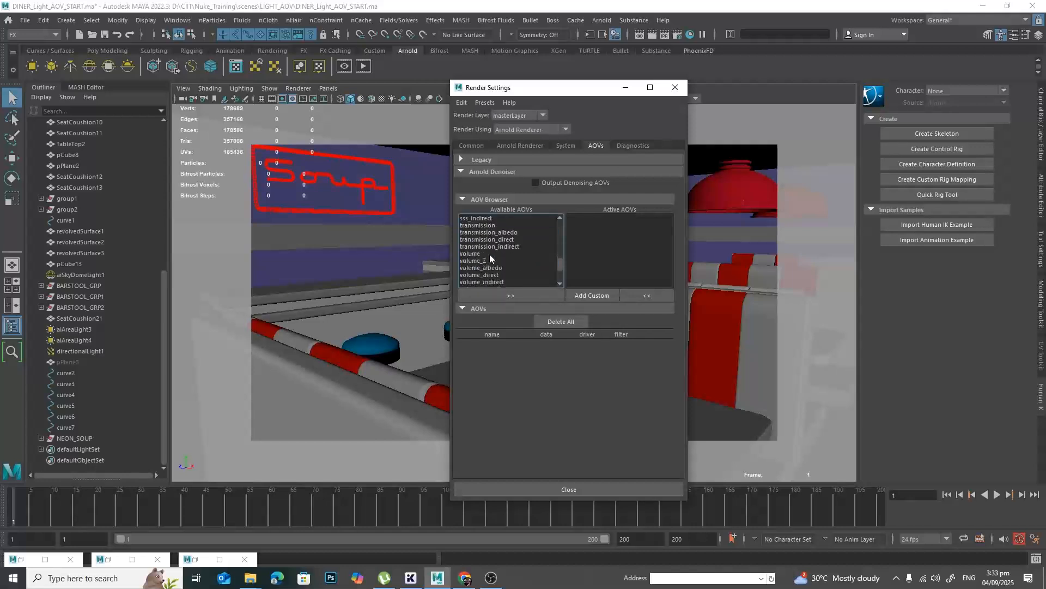
scroll(522, 253, down, 3)
scroll(522, 252, up, 6)
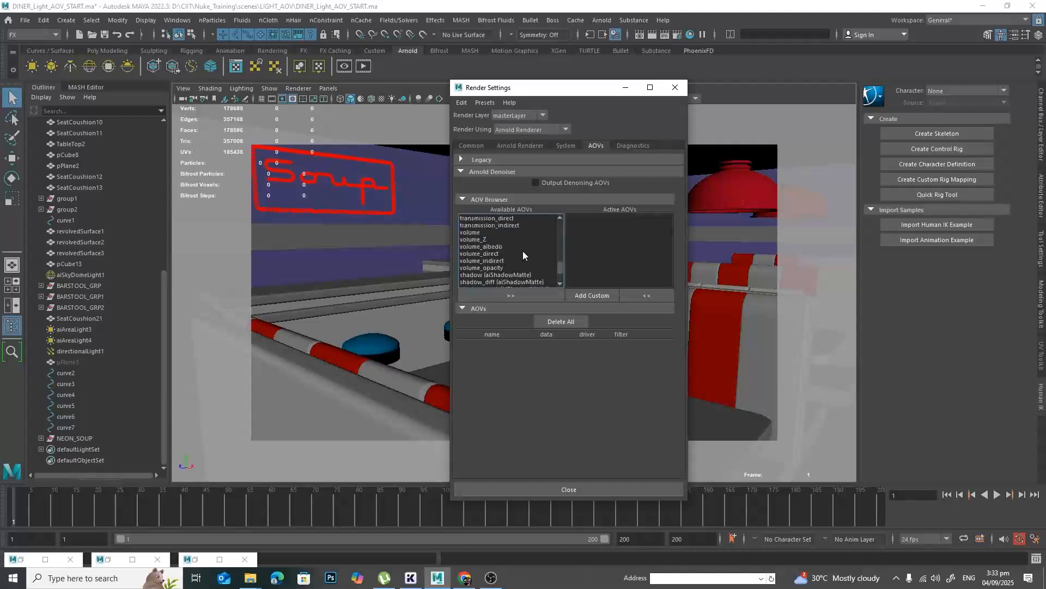
click(507, 232)
scroll(525, 247, up, 2)
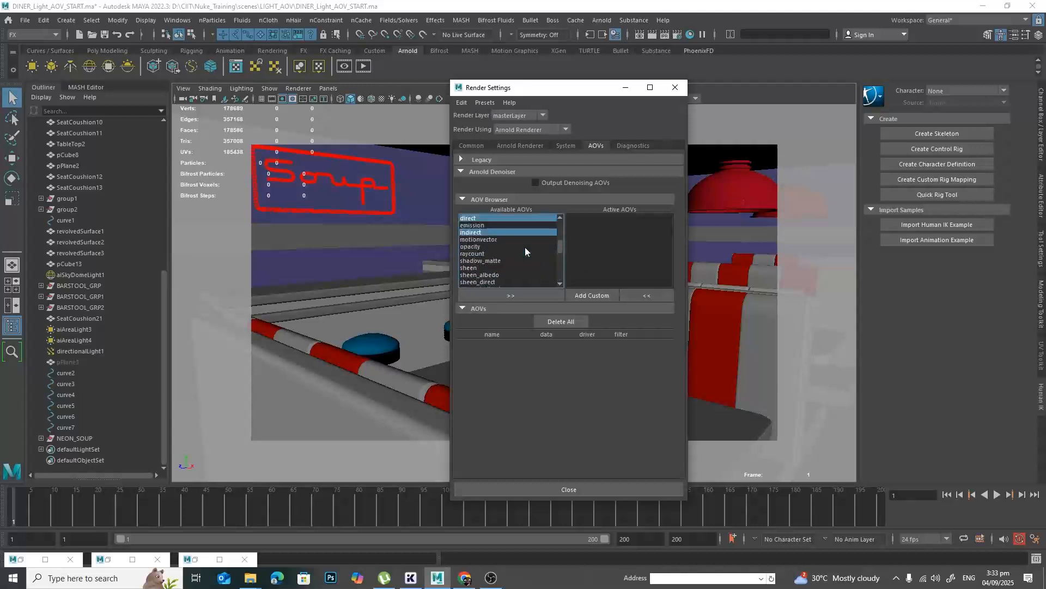
ctrl+click(514, 224)
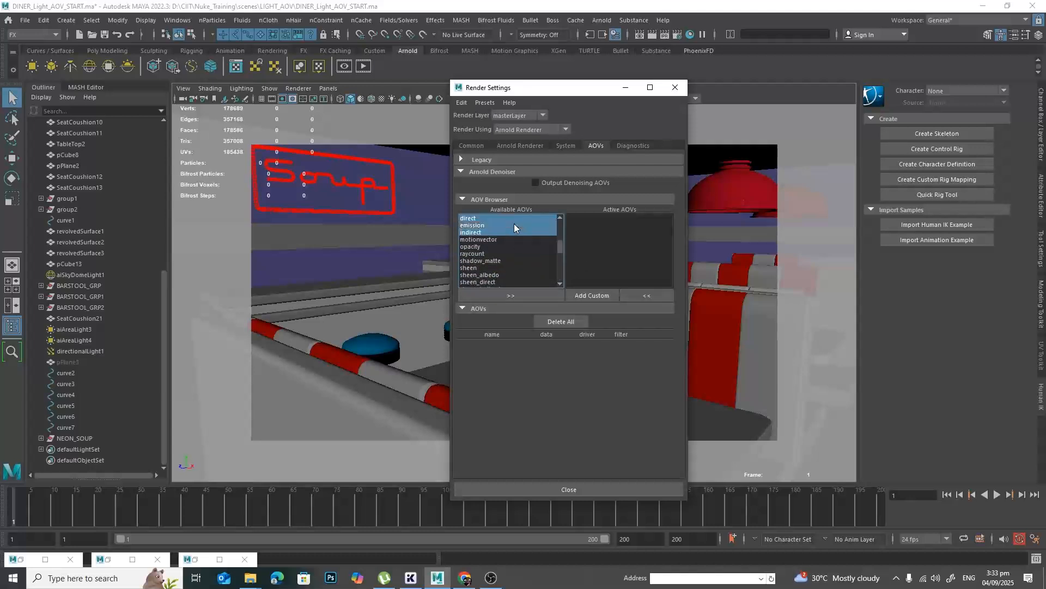
click(503, 293)
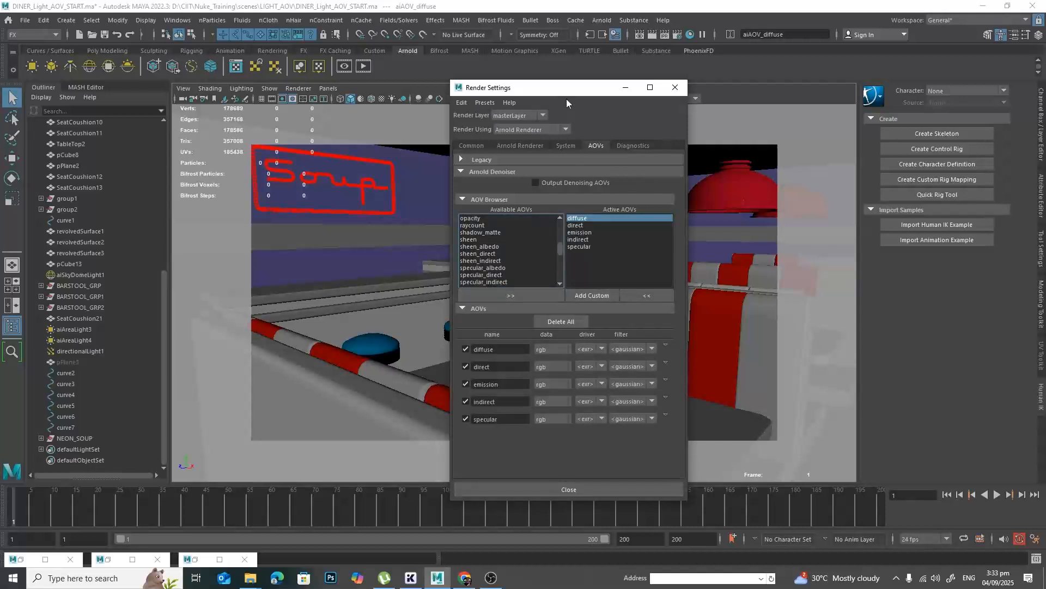
drag(564, 91, 681, 95)
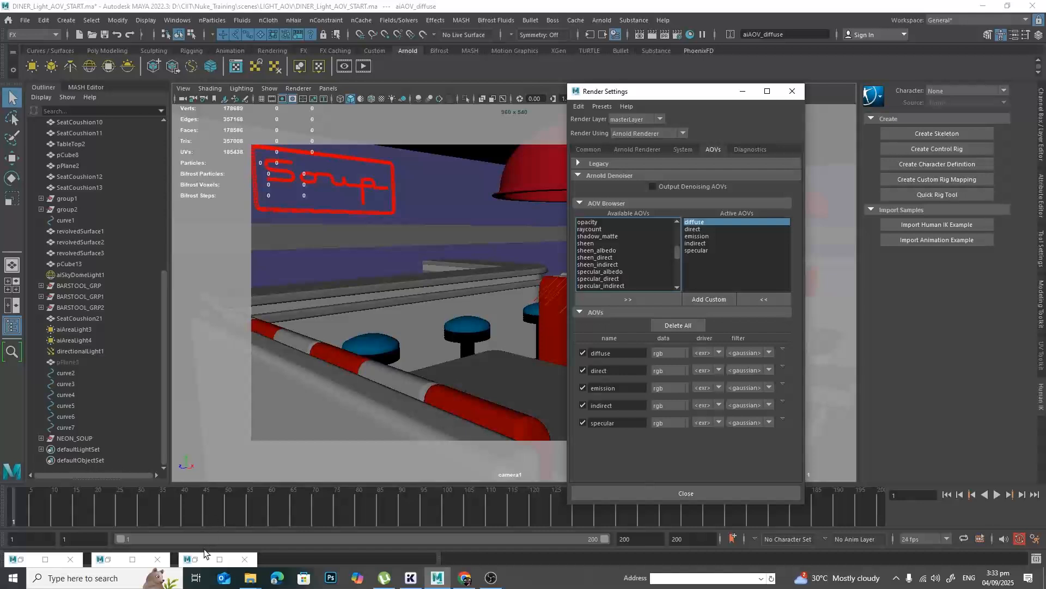
Start a fresh render in the Arnold RenderView and inspect the diffuse, direct and emission passes of the diner.
click(235, 565)
click(361, 68)
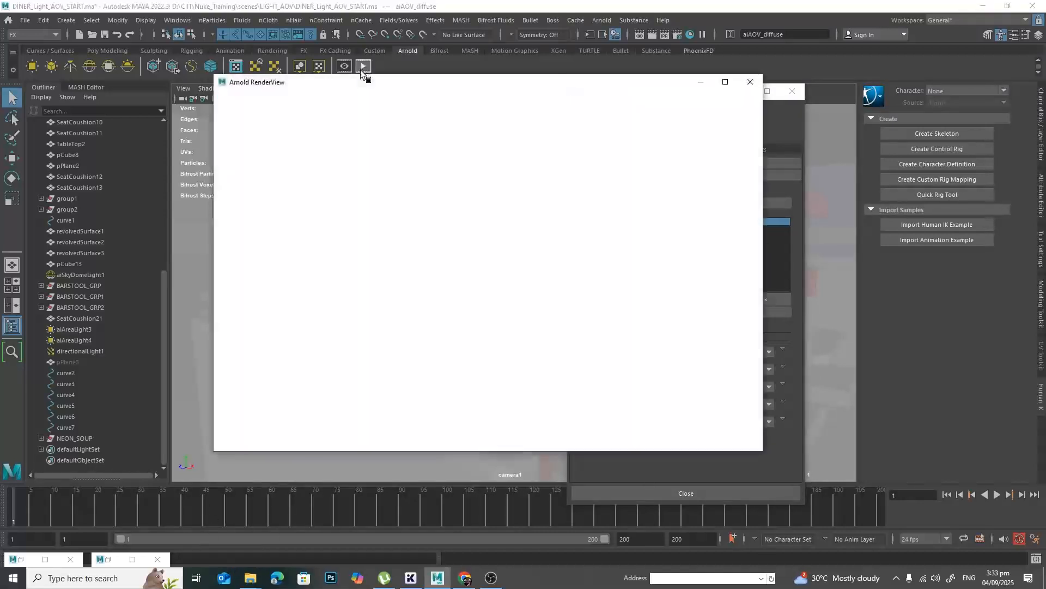
click(246, 112)
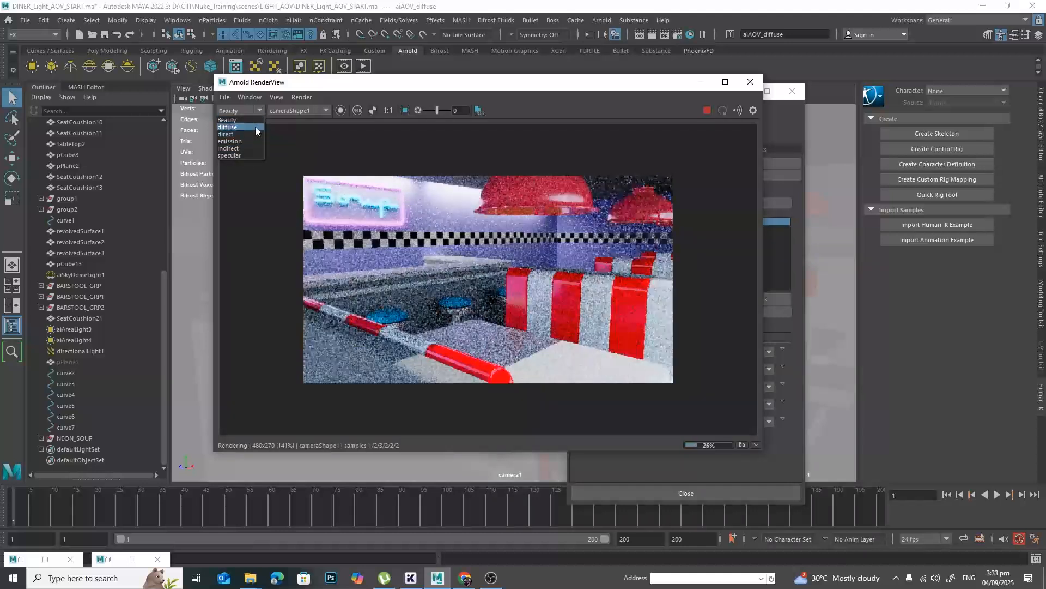
click(255, 127)
click(255, 109)
click(251, 133)
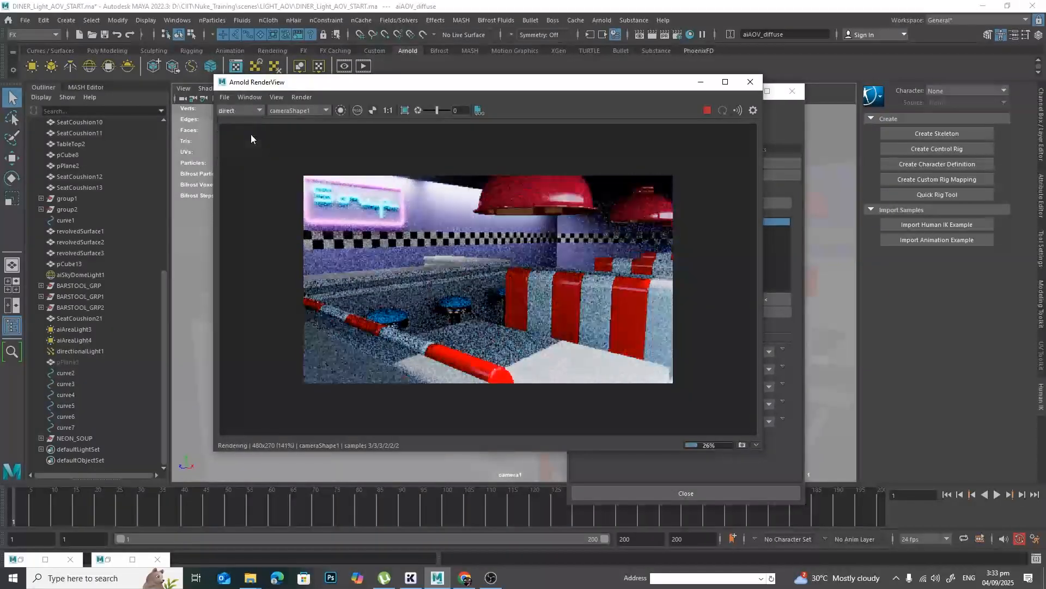
click(253, 110)
click(250, 140)
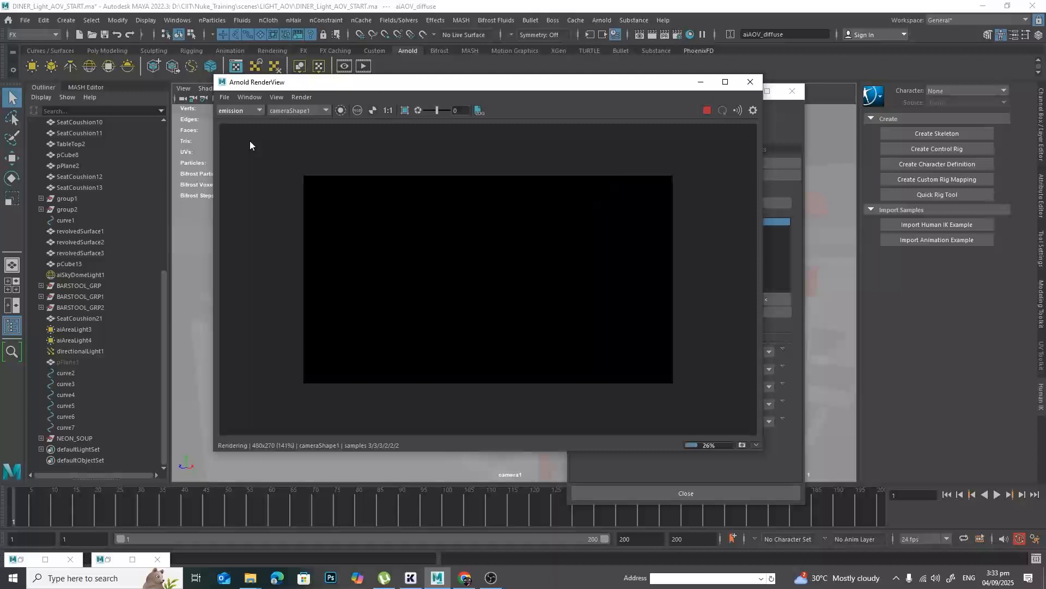
Inspect the indirect and specular passes, return to the Beauty pass and close the Arnold RenderView.
click(260, 110)
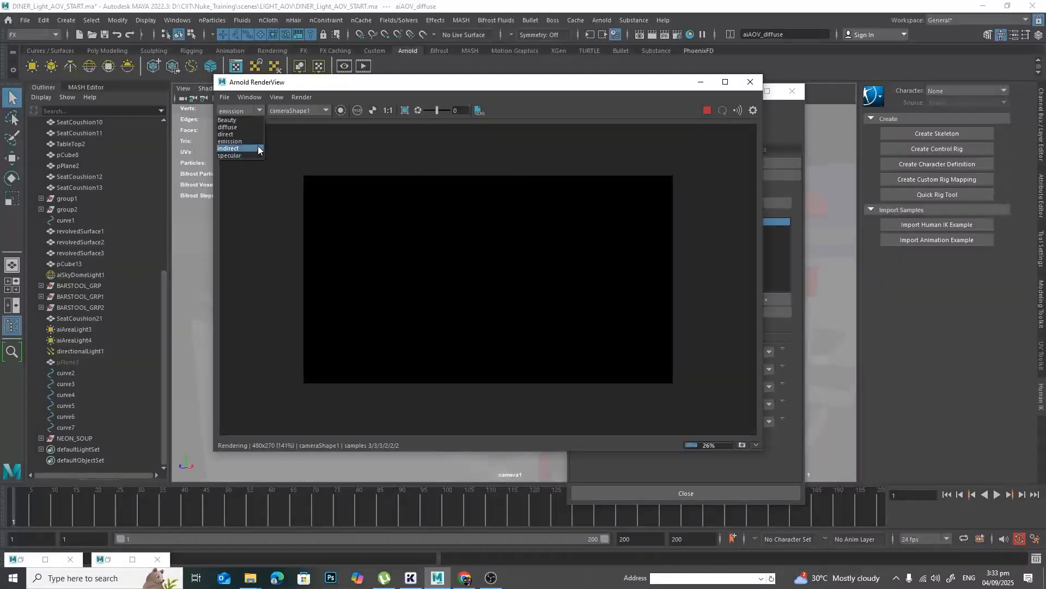
click(259, 148)
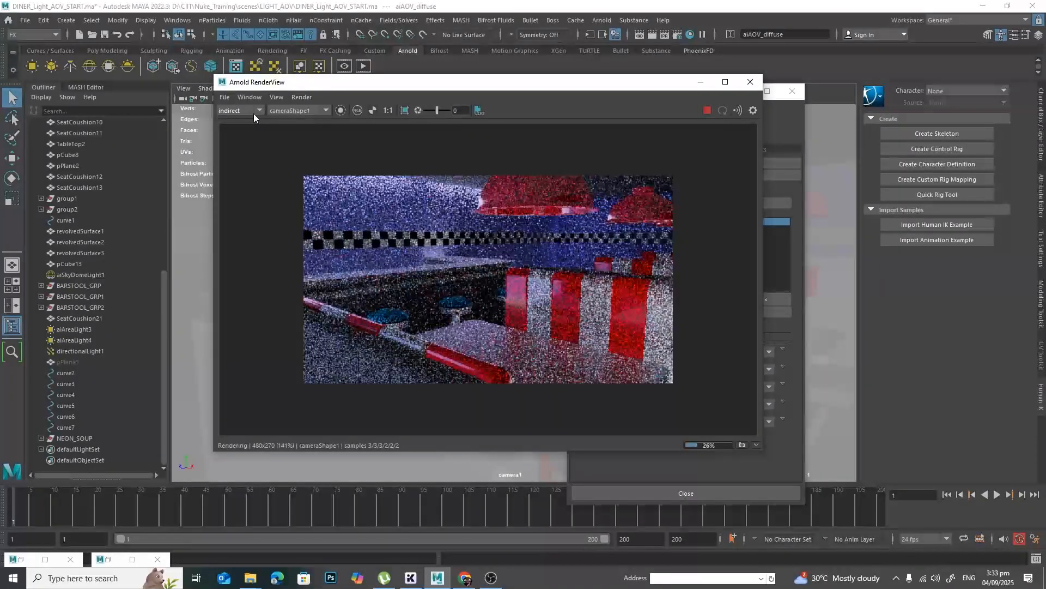
click(253, 116)
click(250, 155)
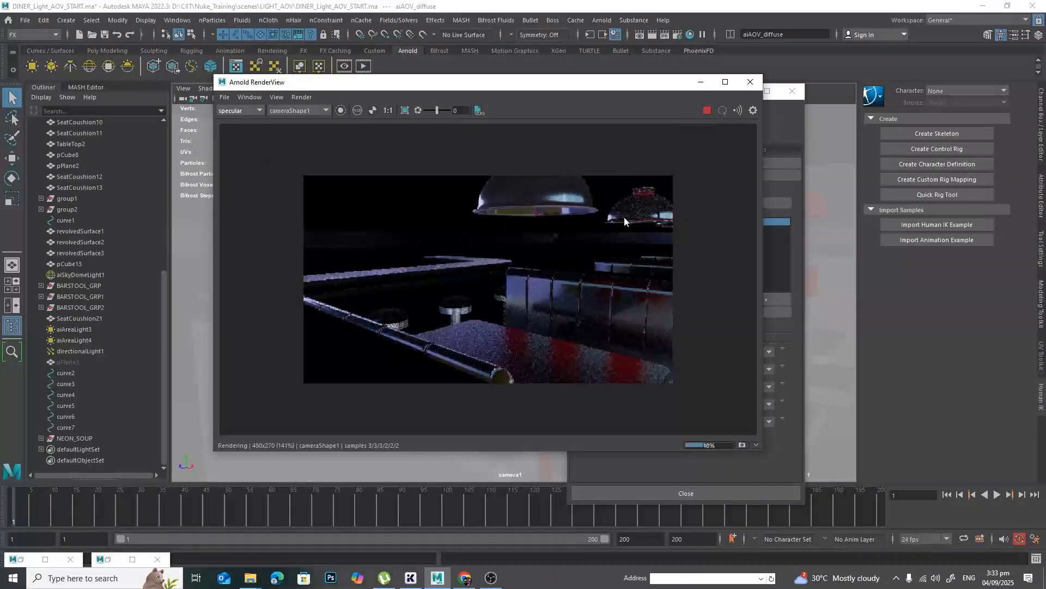
click(247, 110)
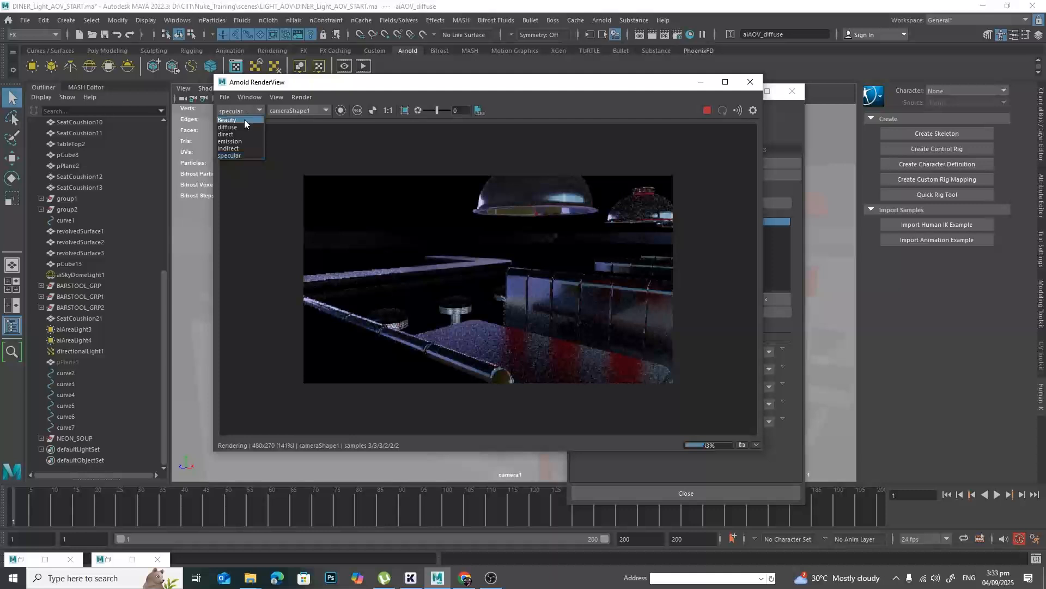
click(244, 119)
click(750, 83)
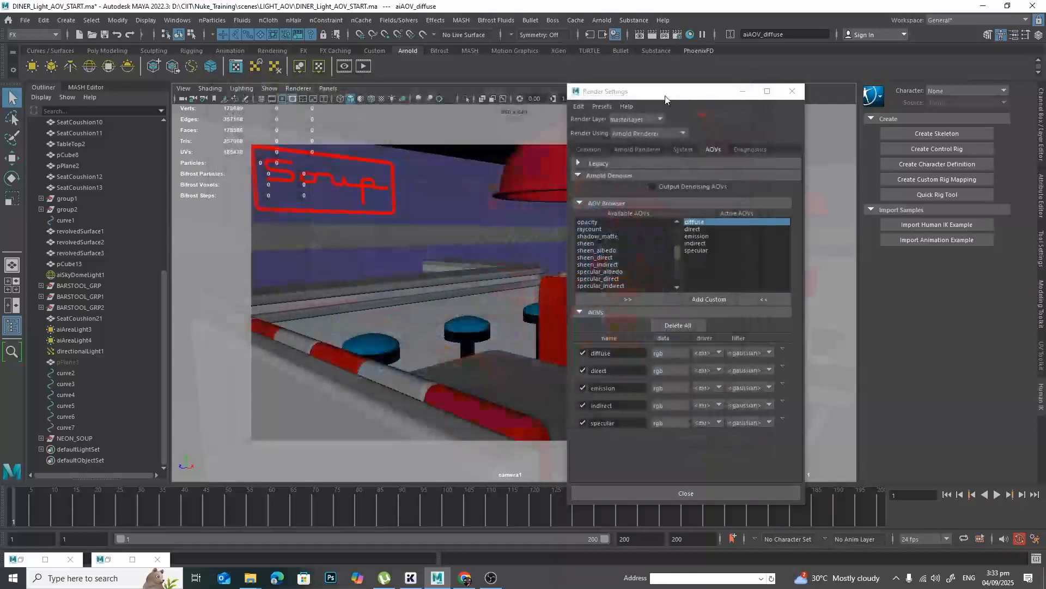
Add the cryptomatte AOVs crypto_asset, crypto_material and crypto_object to the active AOVs.
drag(665, 95, 601, 90)
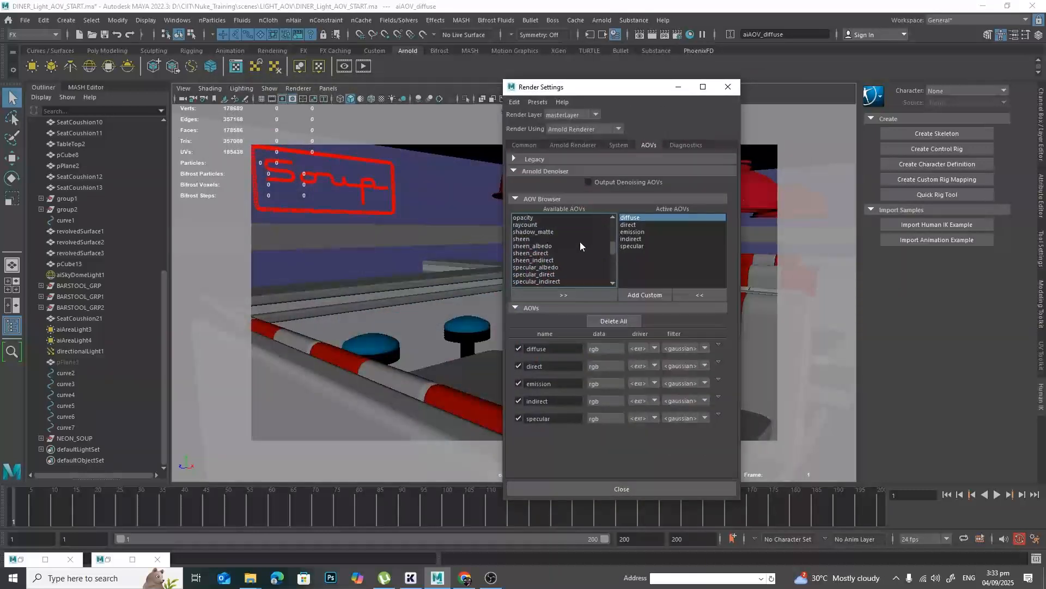
scroll(587, 252, down, 10)
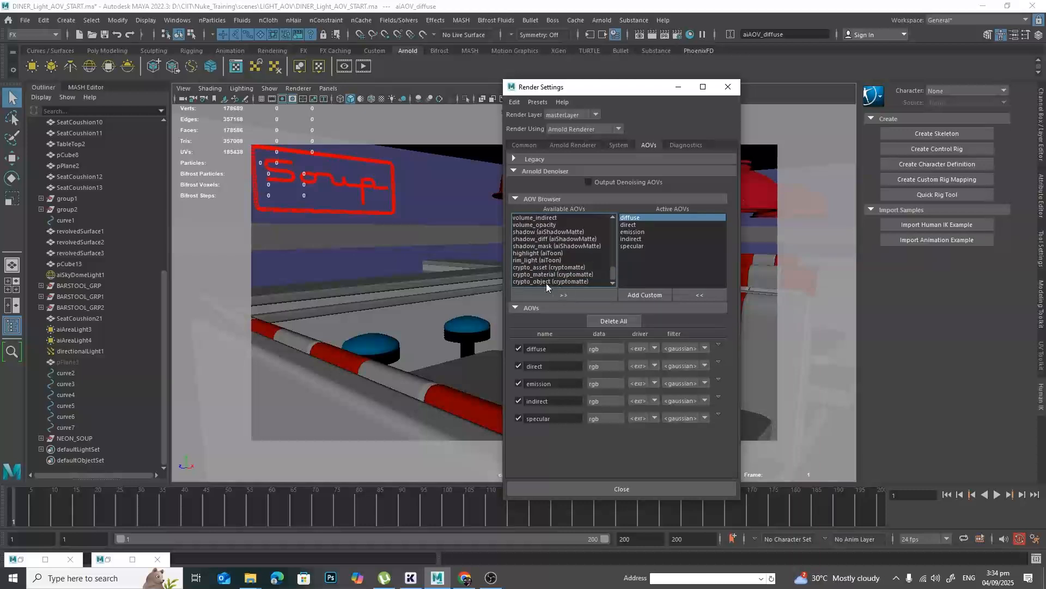
drag(558, 282, 567, 267)
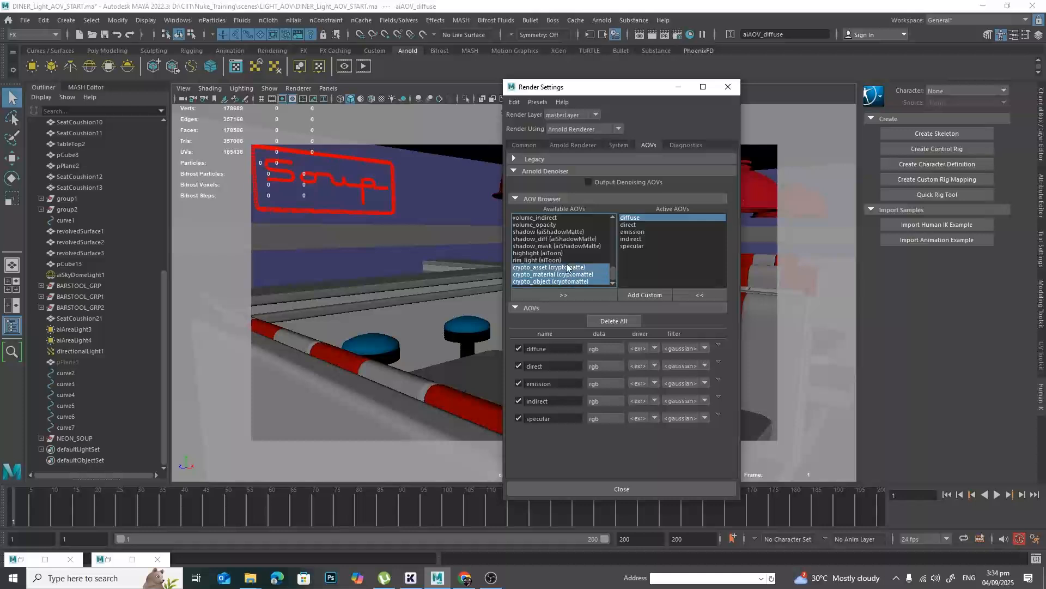
click(579, 296)
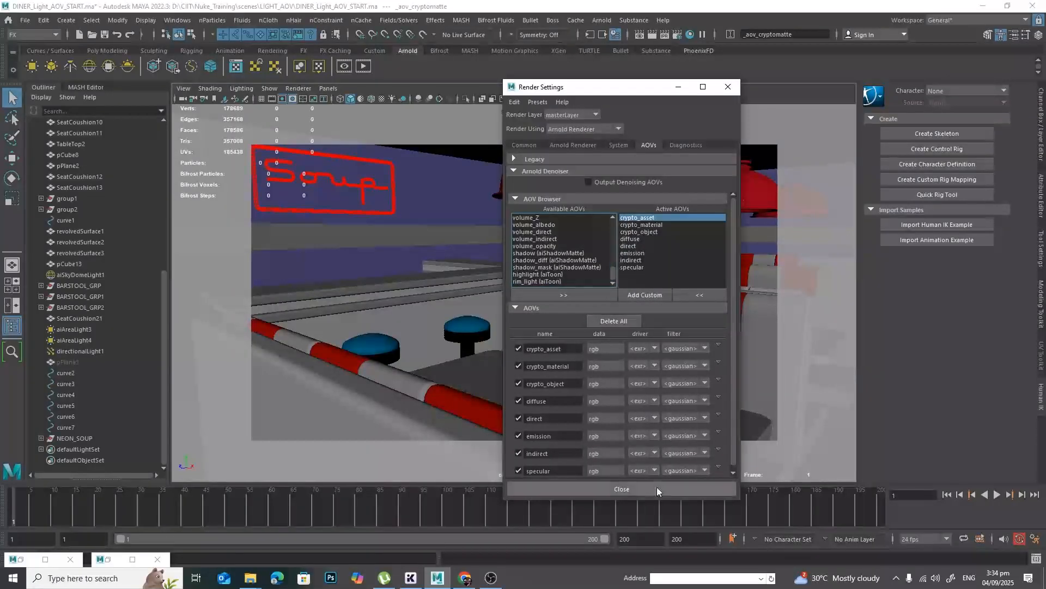
Render the diner again in the Arnold RenderView and examine the crypto_material, crypto_object and crypto_asset passes.
click(363, 66)
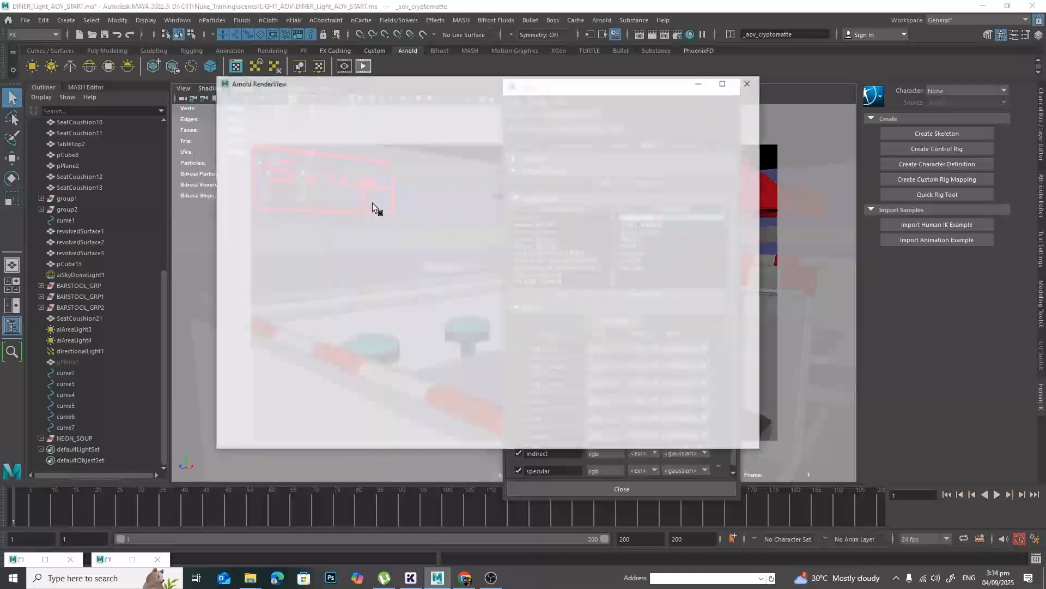
click(269, 109)
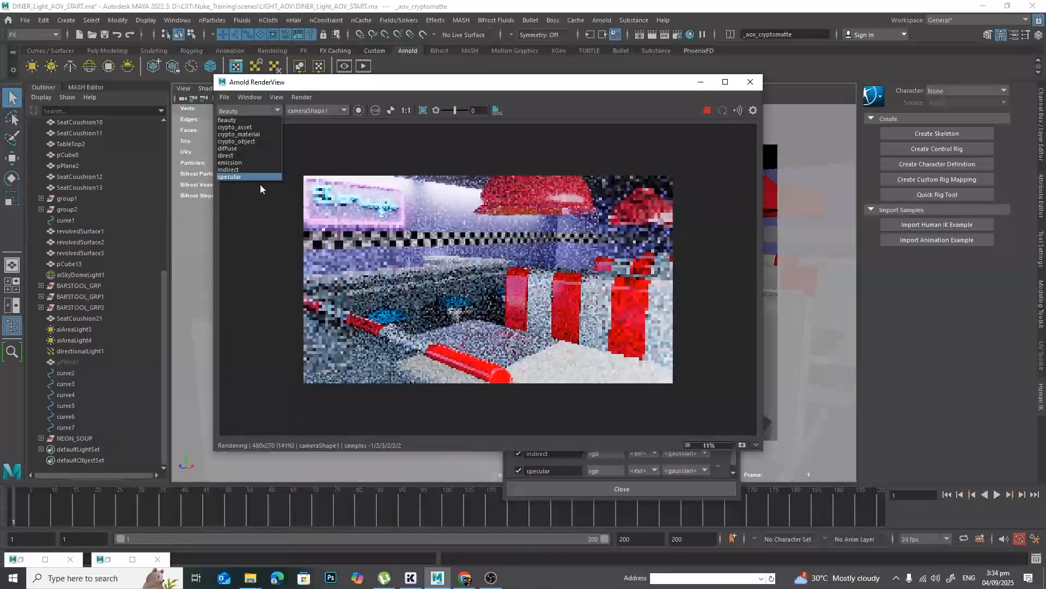
click(263, 134)
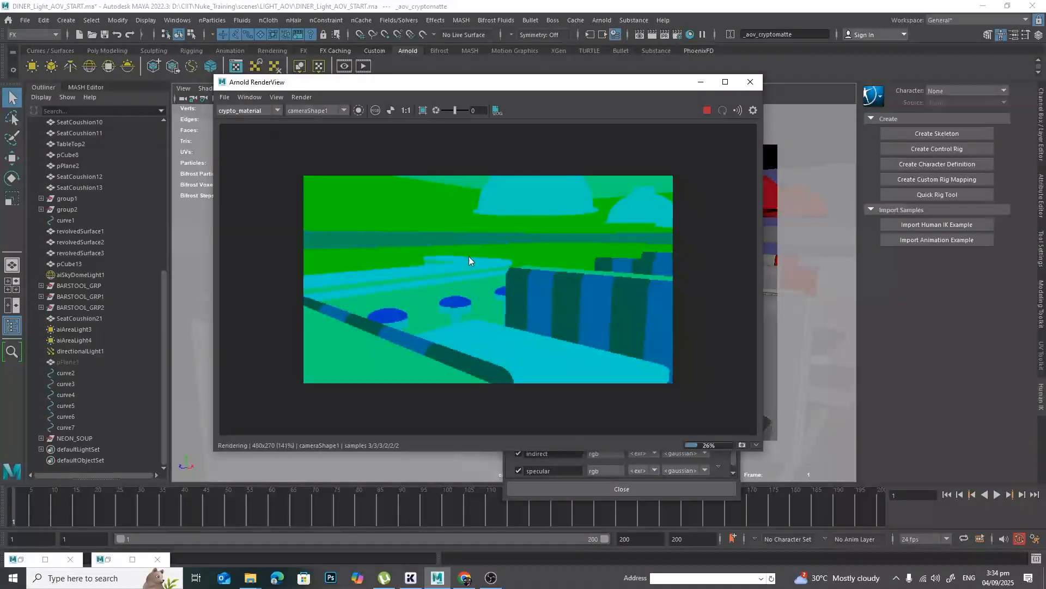
click(273, 107)
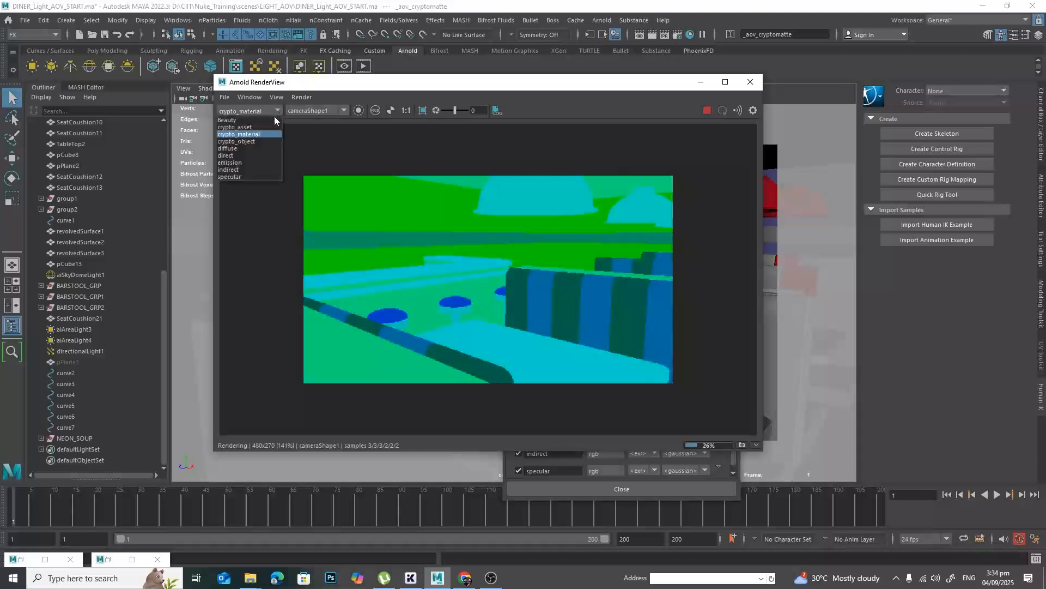
click(271, 143)
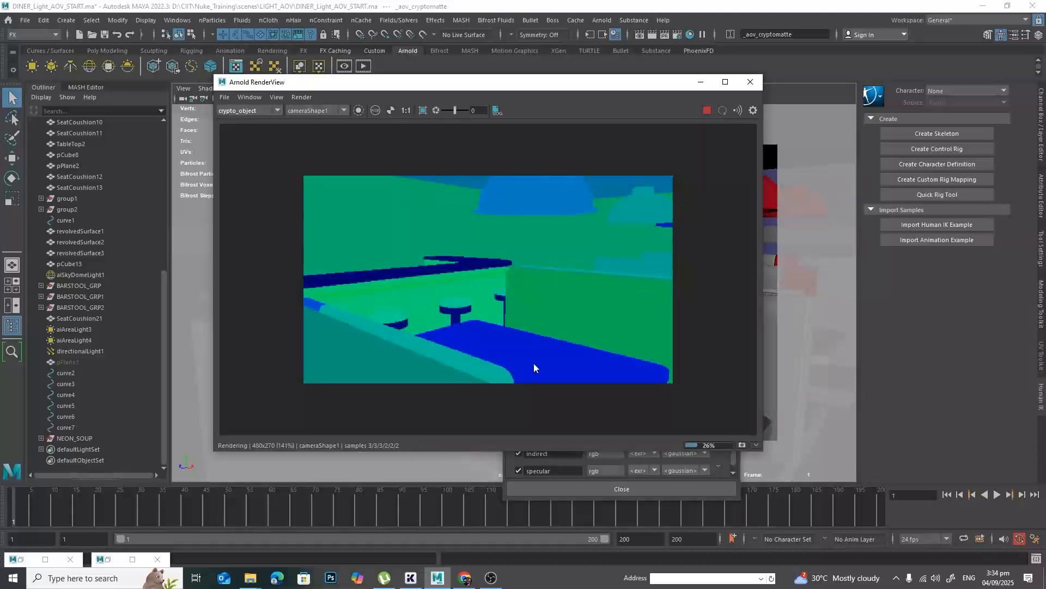
click(273, 112)
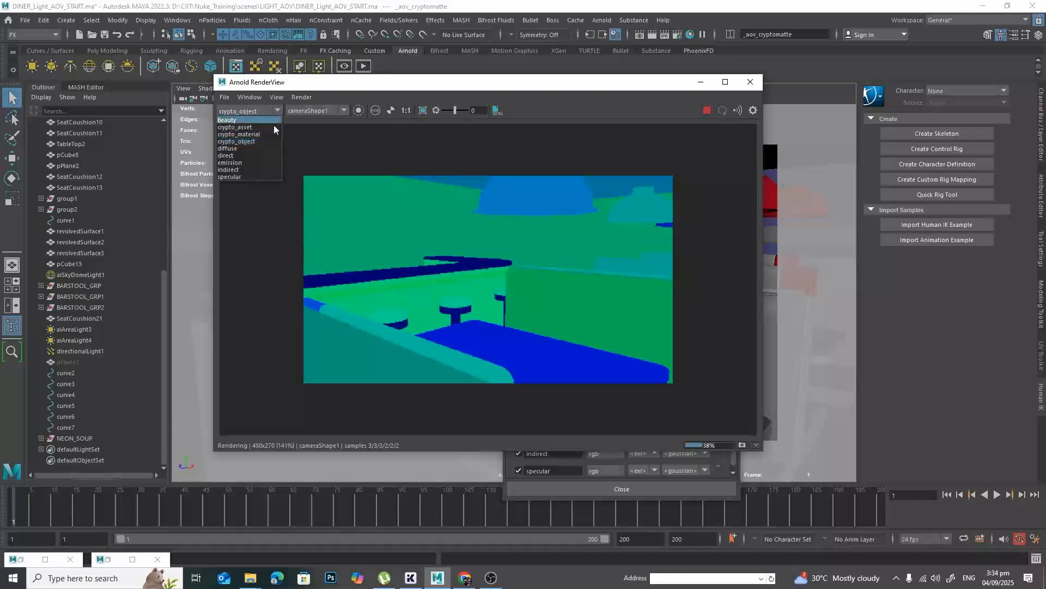
click(273, 128)
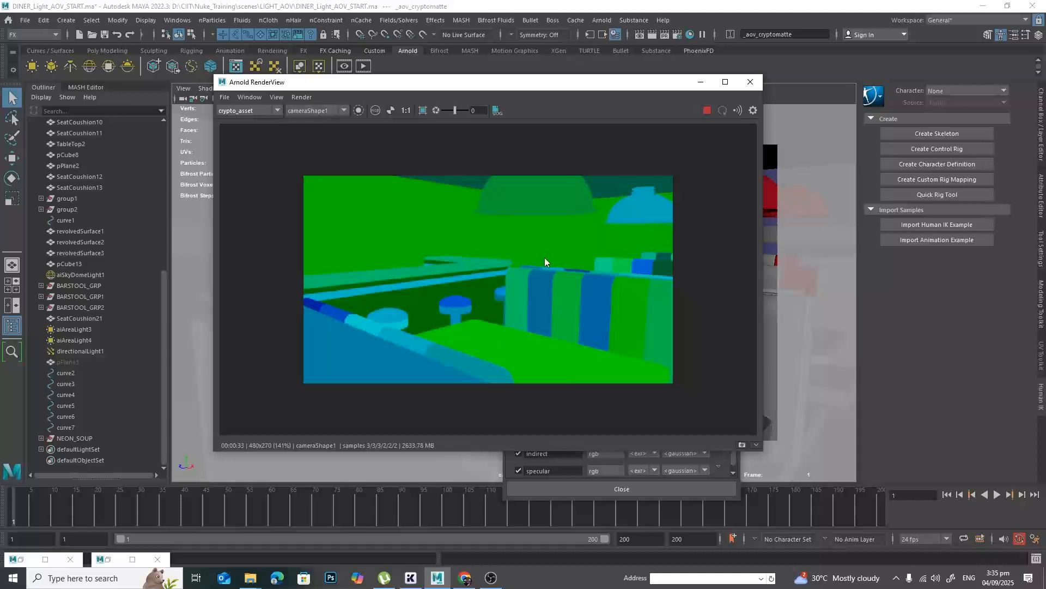
Check the crypto_object pass once more and switch the render display back to Beauty.
click(277, 110)
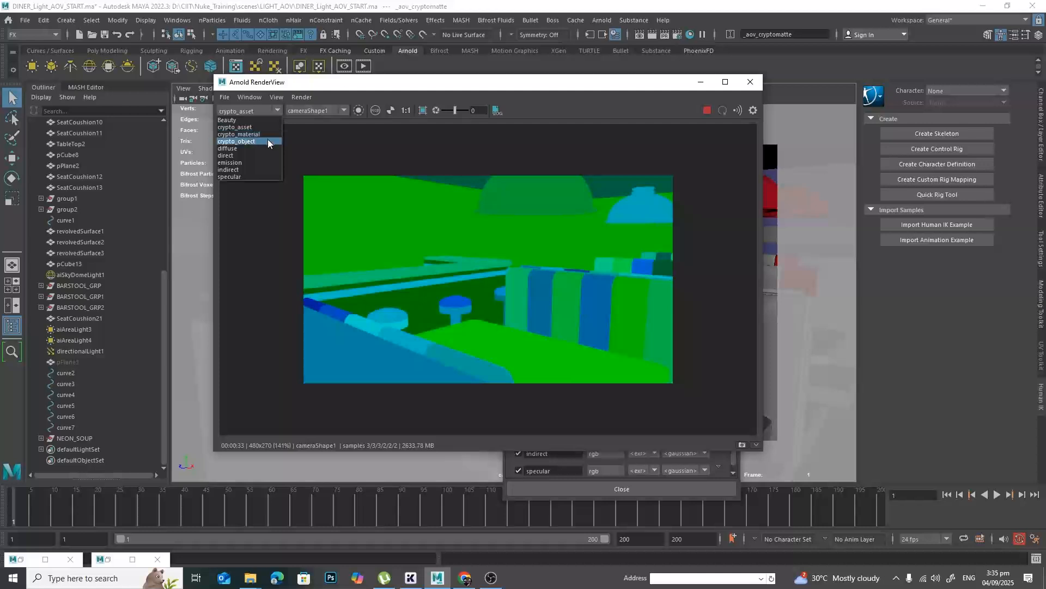
click(267, 140)
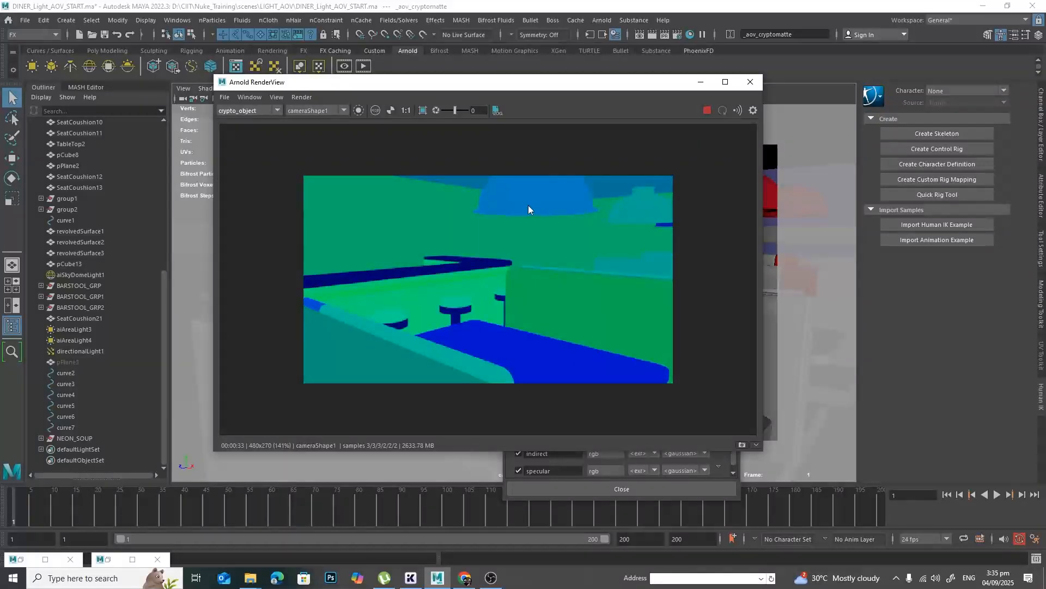
click(263, 112)
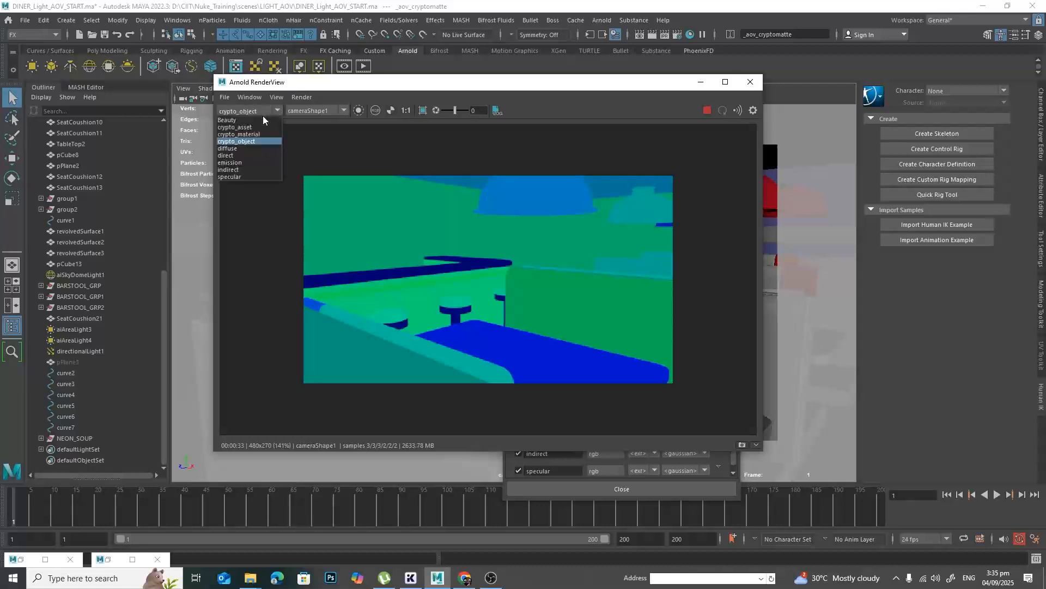
click(263, 119)
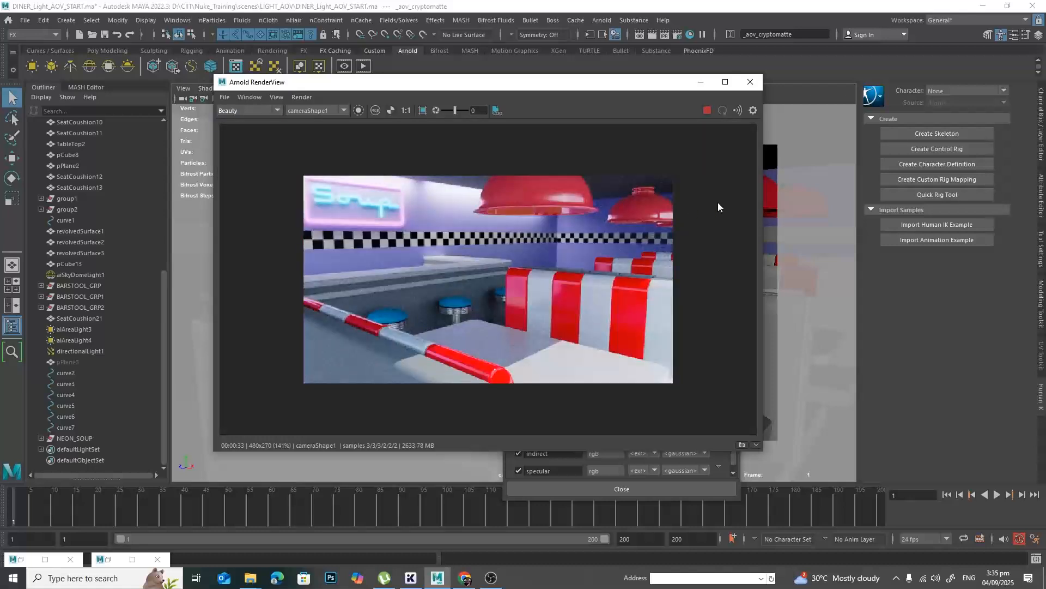
key(alt+Tab)
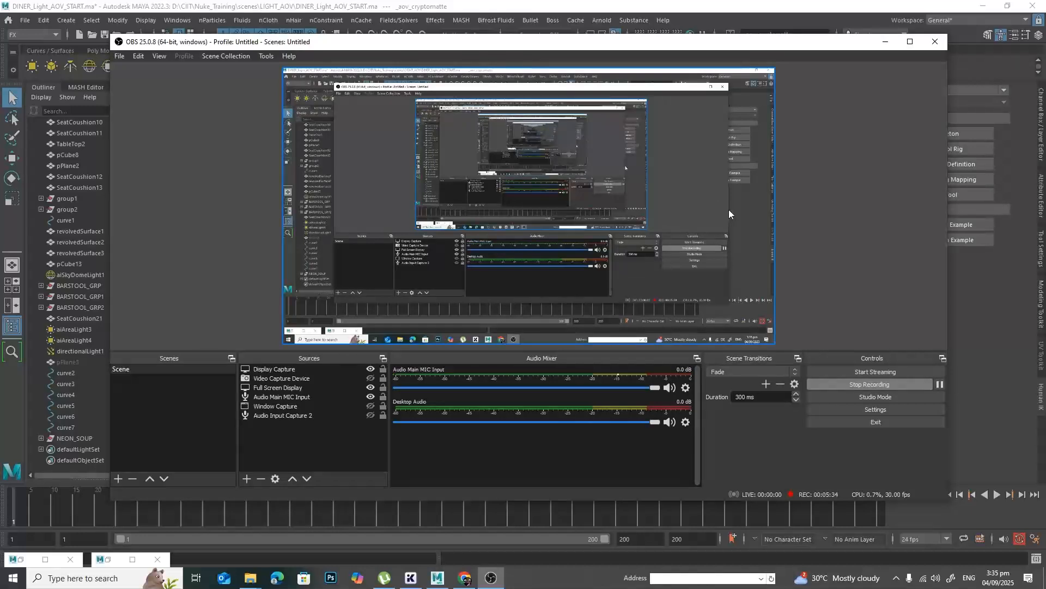
key(alt+Tab)
key(alt+Tab)
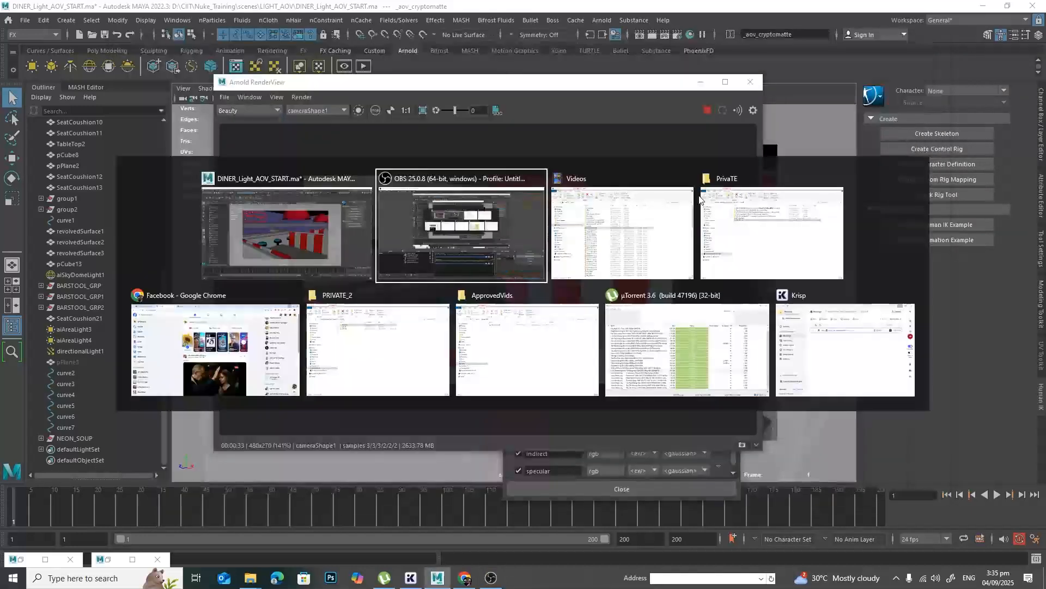
key(alt+Tab)
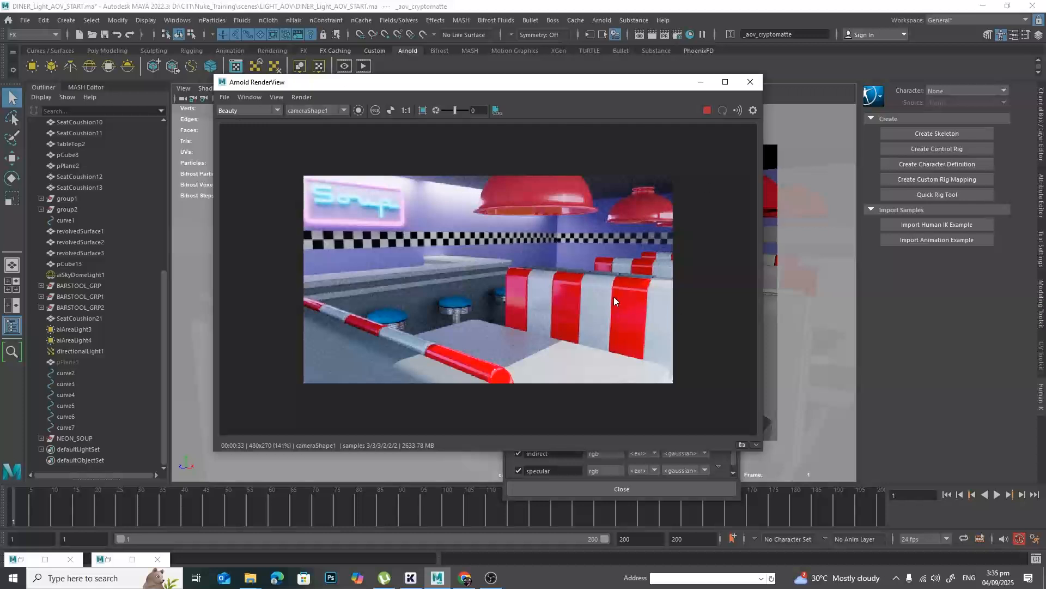
Close the Arnold RenderView and create a custom AOV named RGBA_Sky.
drag(629, 89, 495, 81)
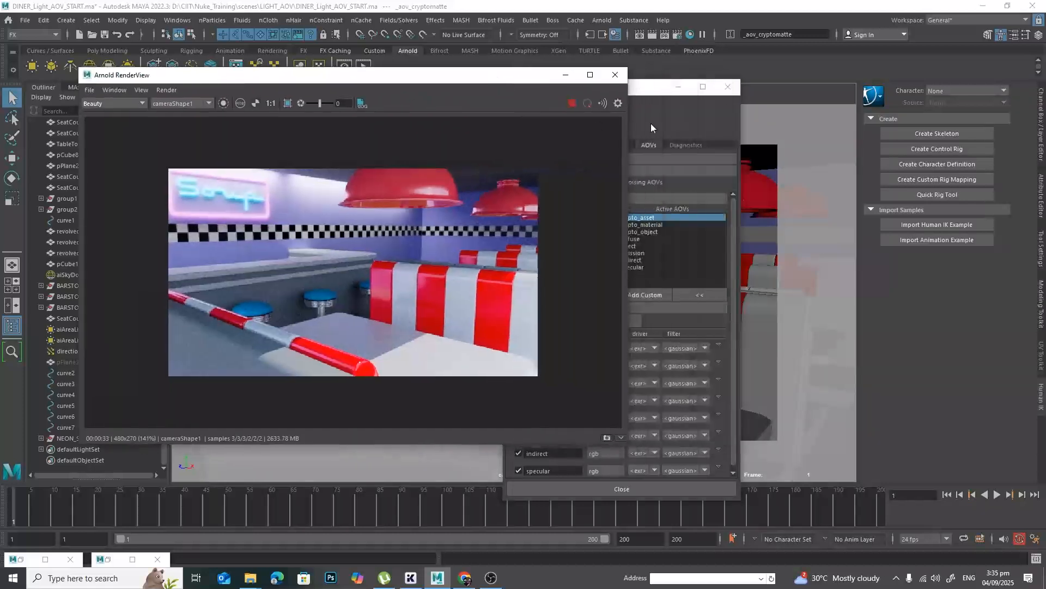
drag(644, 90, 795, 79)
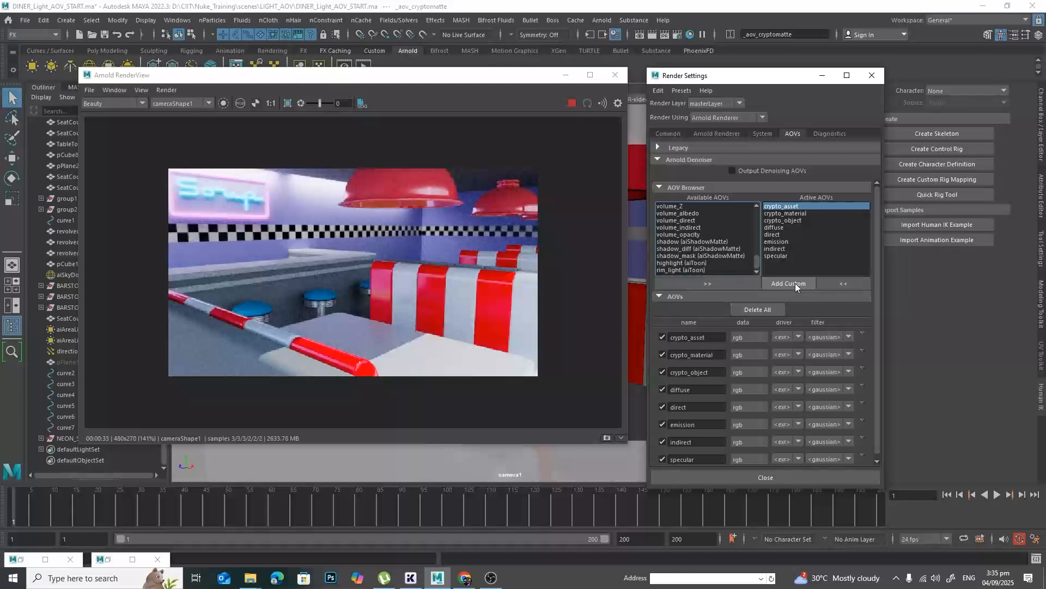
click(616, 75)
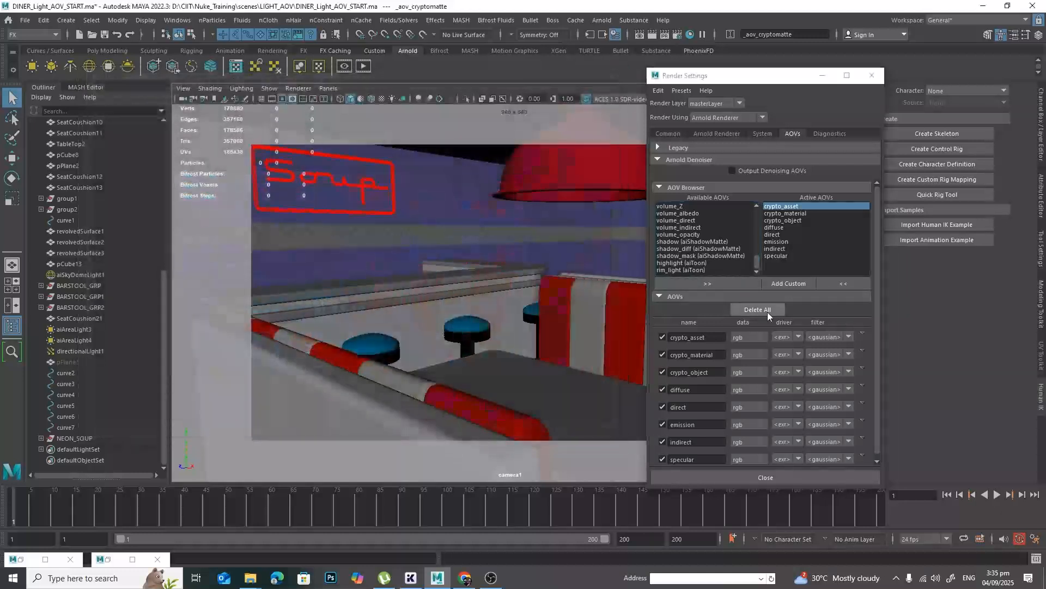
click(787, 285)
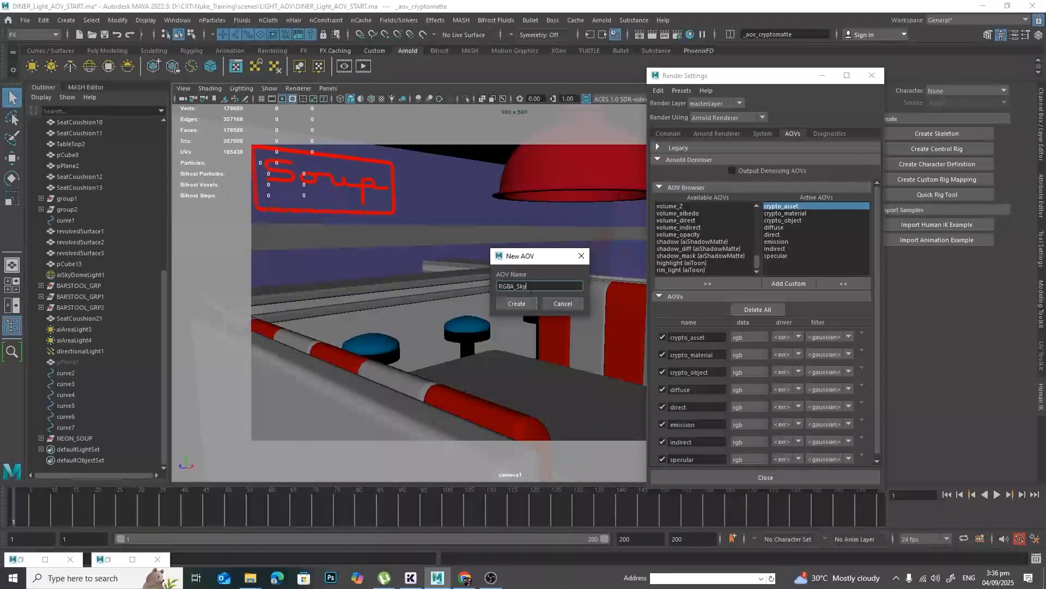
click(515, 303)
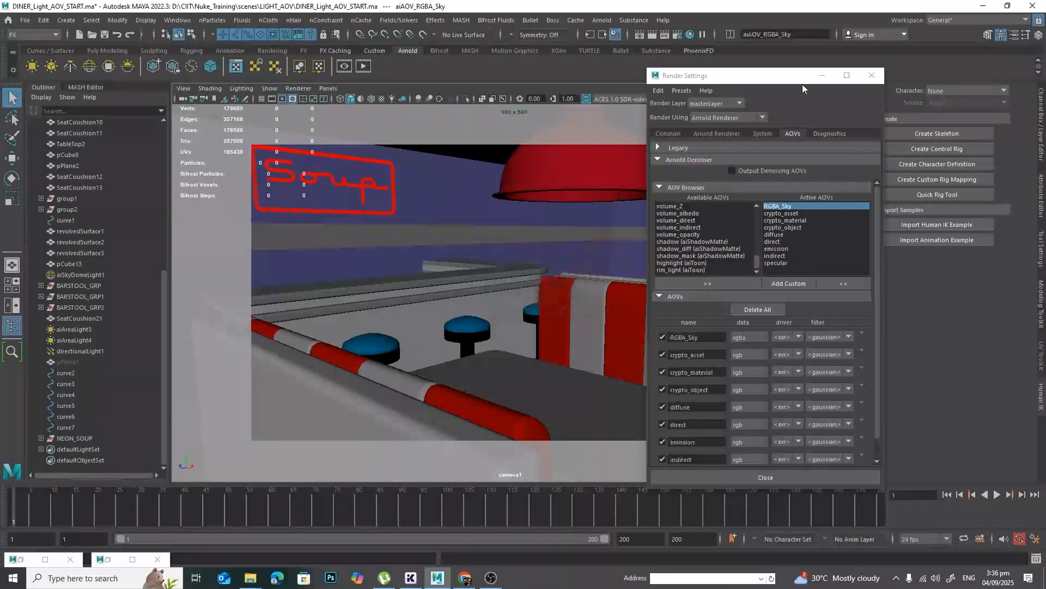
Set the AOV Light Group of aiSkyDomeLight1 to Sky, matching the suffix of the custom RGBA_Sky AOV.
drag(776, 82, 555, 86)
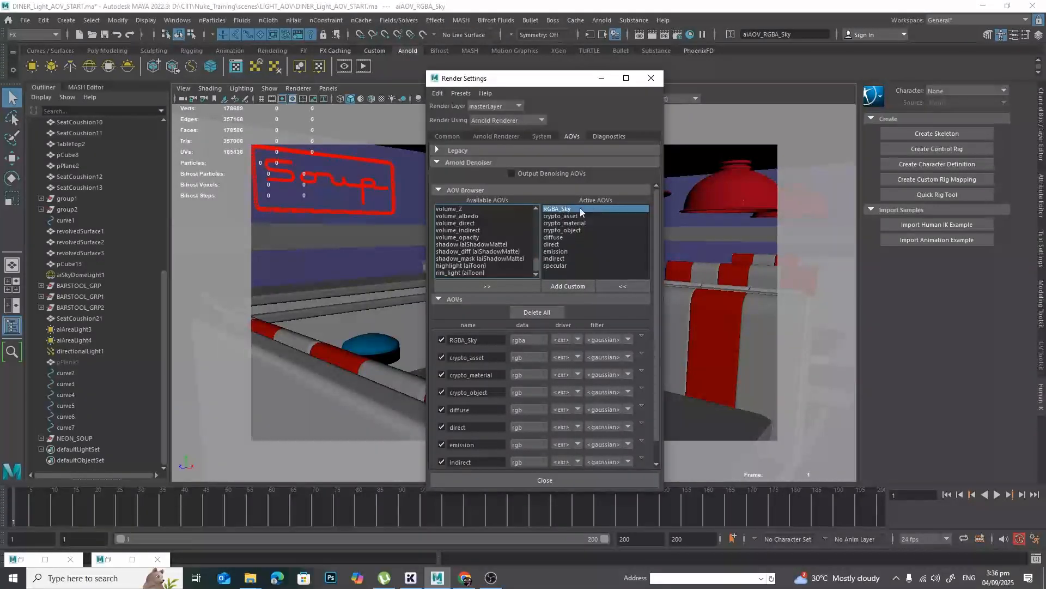
click(68, 276)
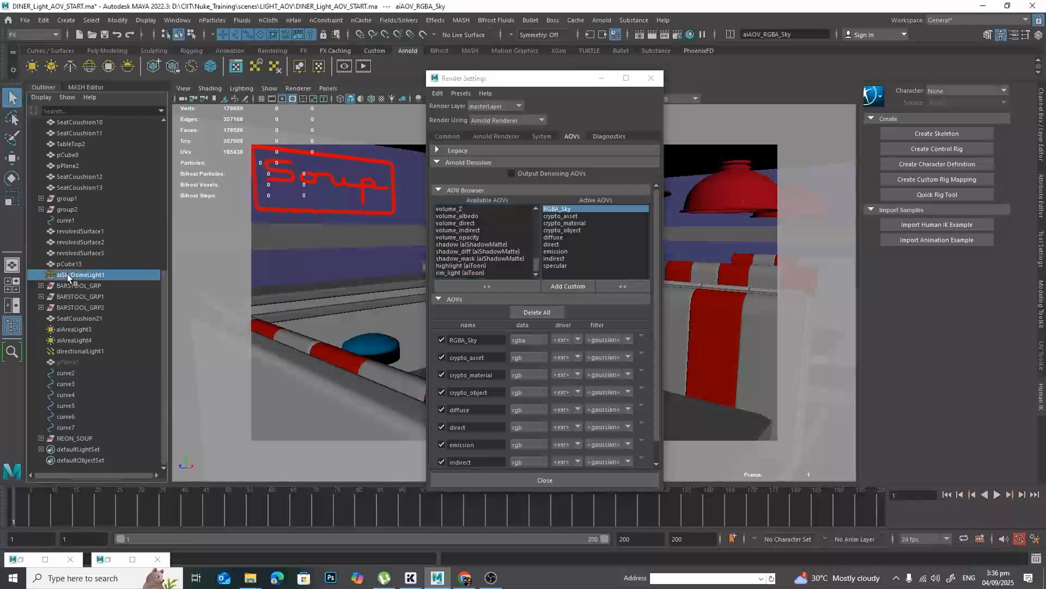
key(ctrl+a)
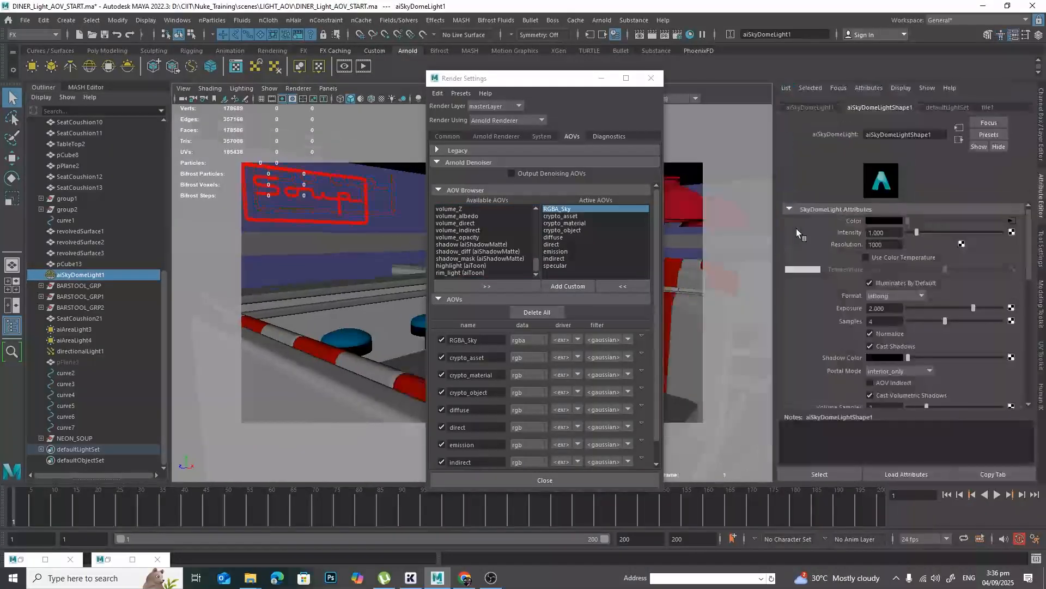
scroll(949, 267, down, 10)
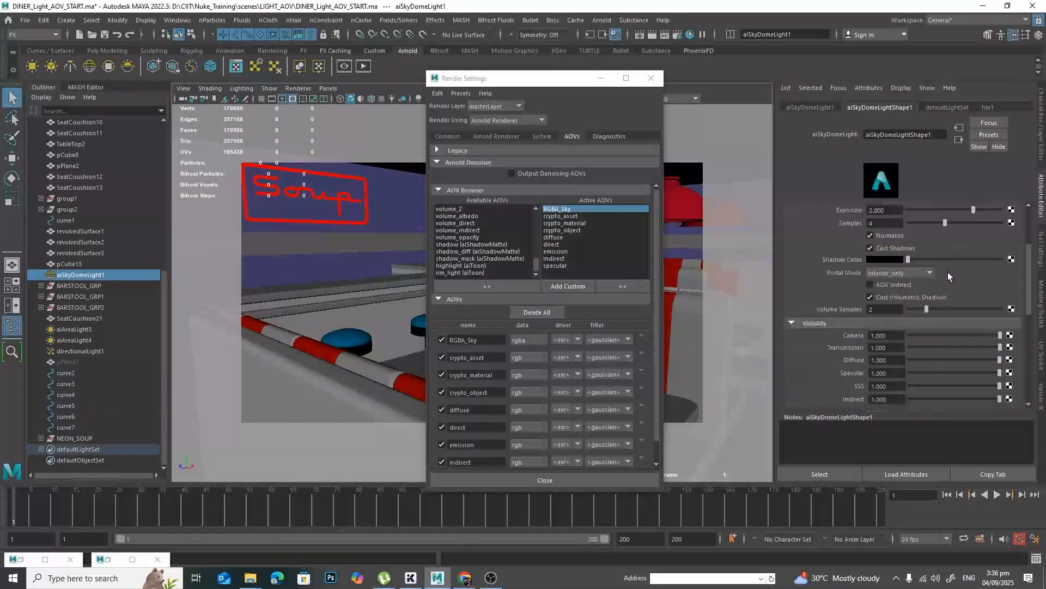
scroll(944, 274, down, 3)
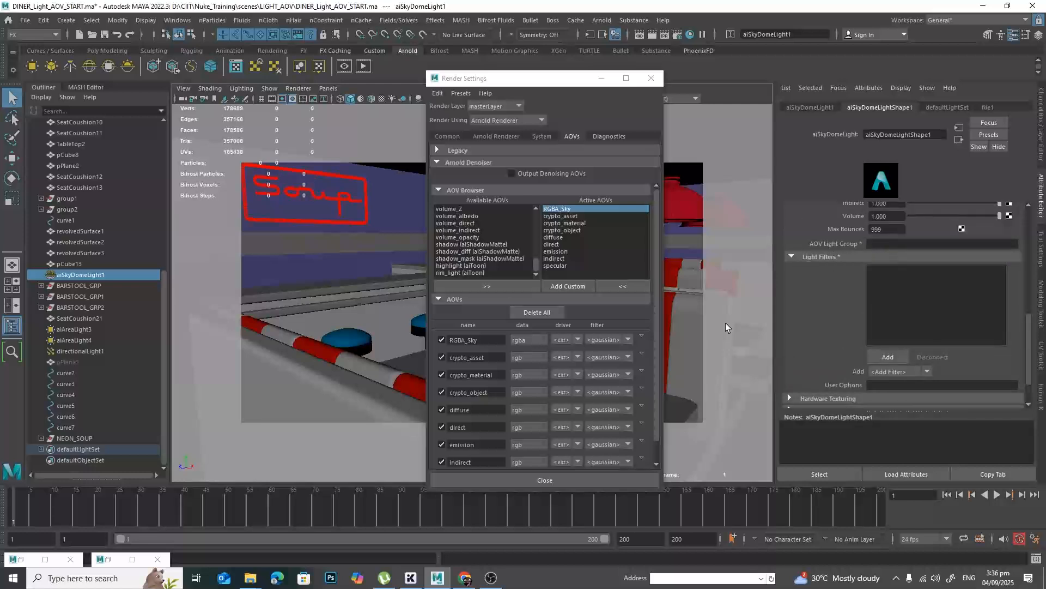
double_click(470, 343)
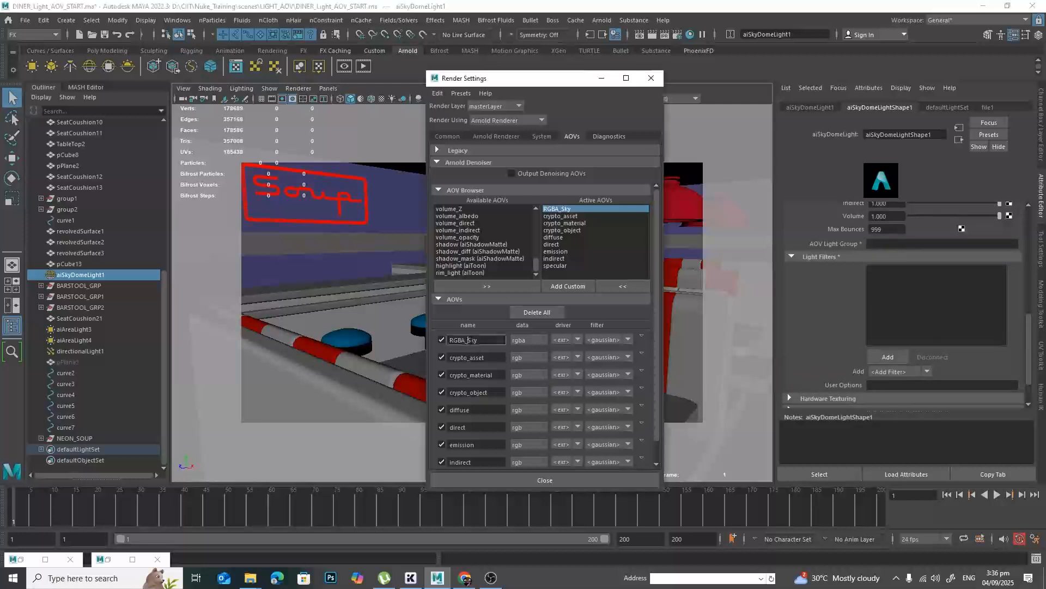
click(895, 246)
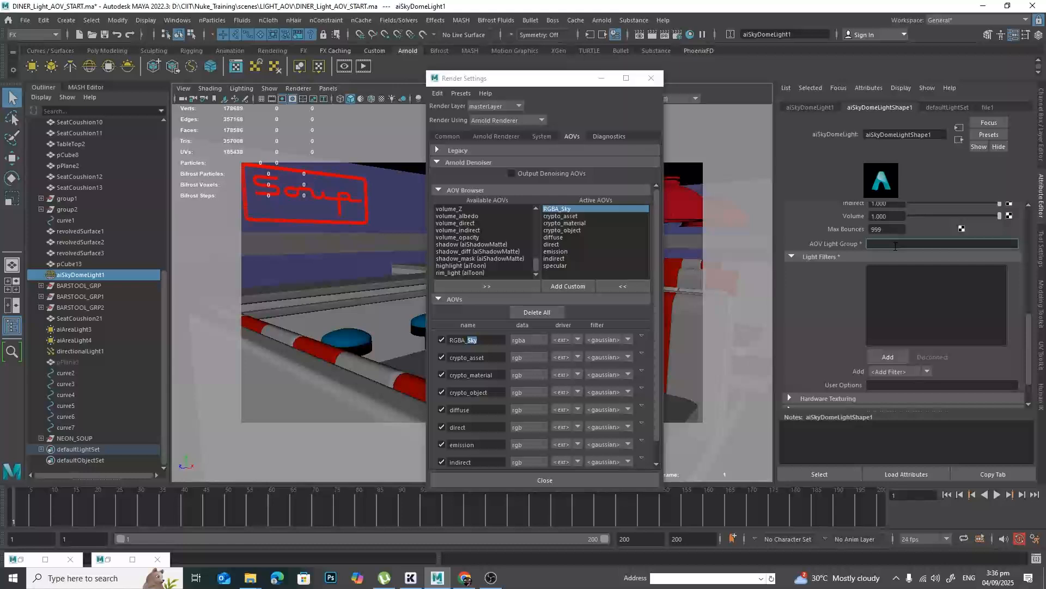
text(Sky)
key(Return)
Render the diner in the Arnold RenderView, examine the RGBA_Sky pass, and minimize the render window.
click(363, 66)
click(131, 103)
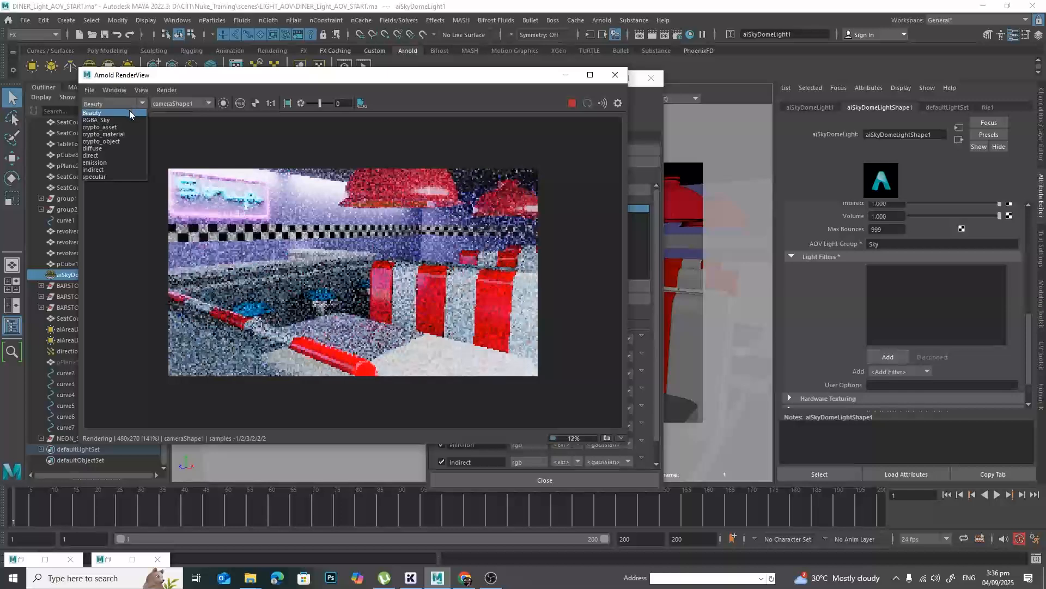
click(104, 120)
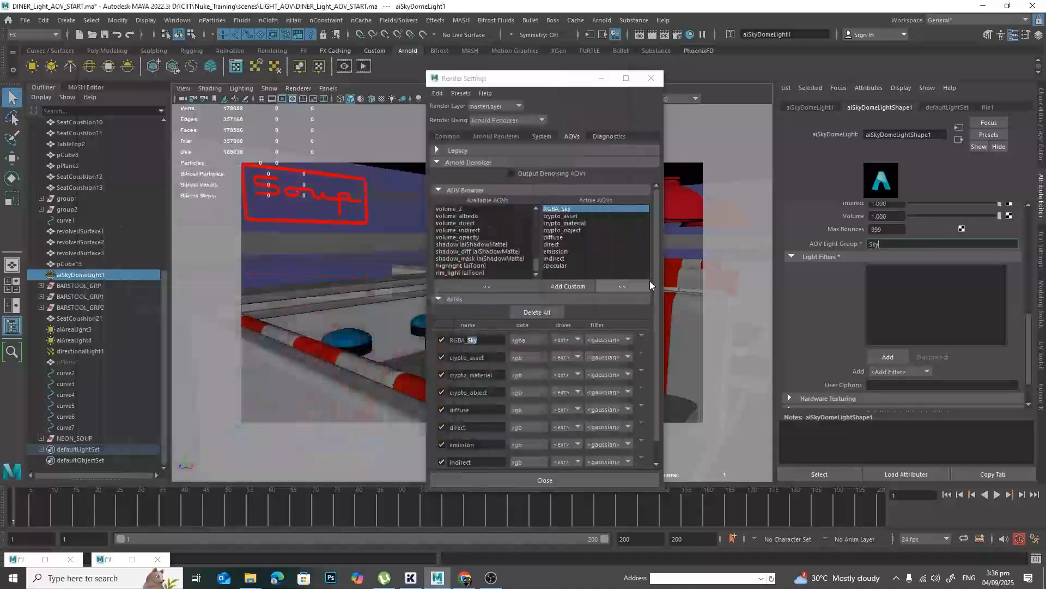
click(566, 75)
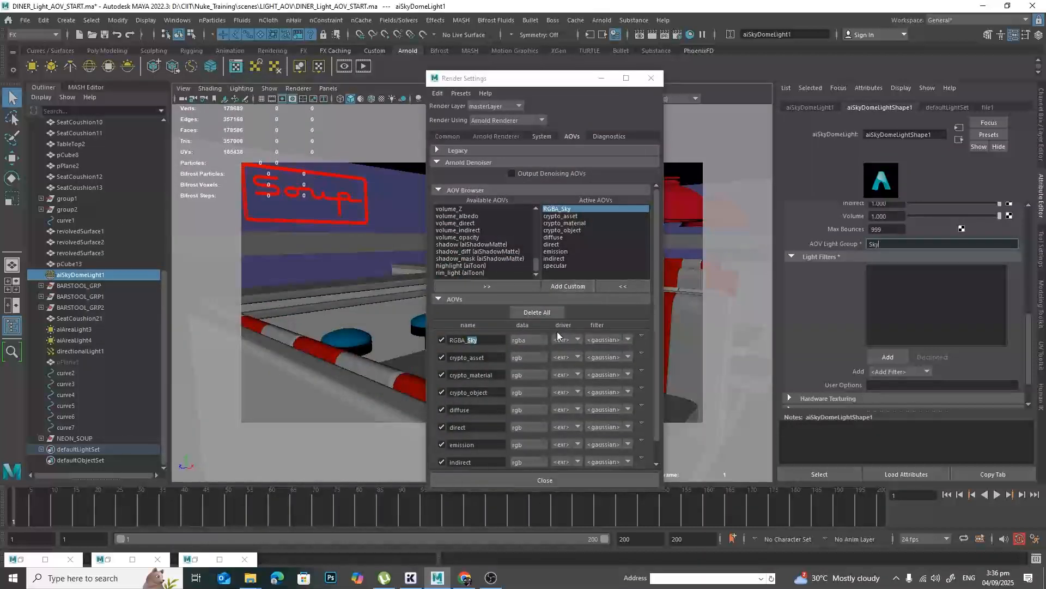
Create a custom AOV named RGBA_Sun.
click(573, 286)
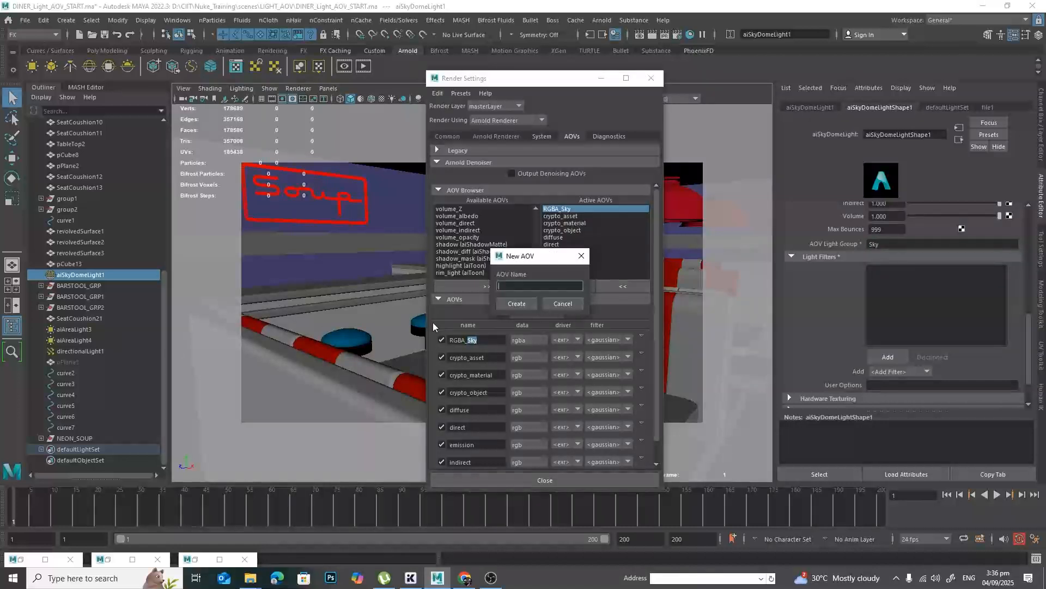
text(RGBA_Sun)
click(524, 305)
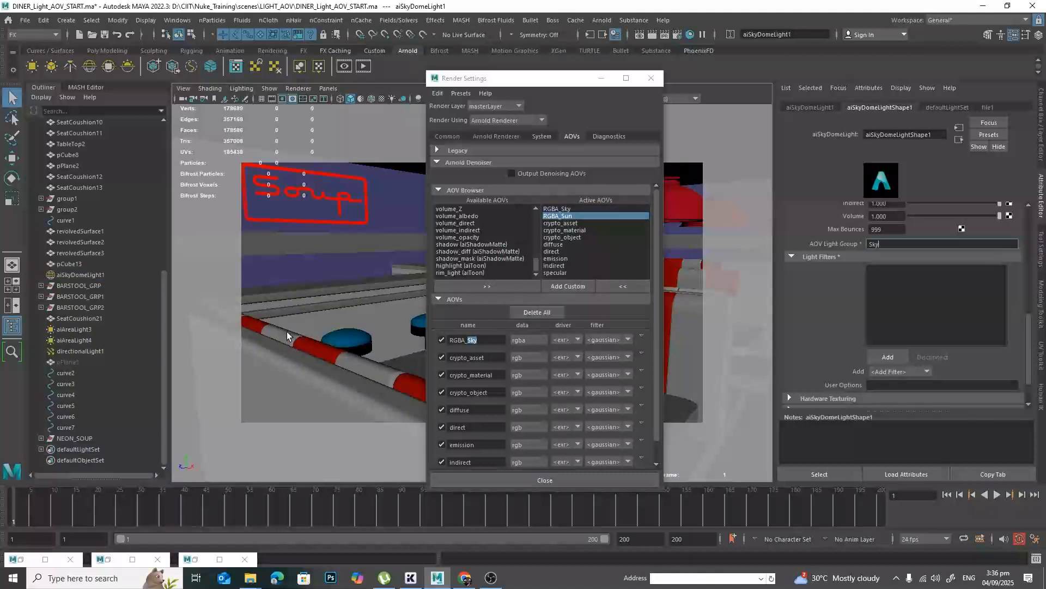
Set the AOV Light Group of directionalLight1 to Sun in its Arnold attributes.
click(97, 351)
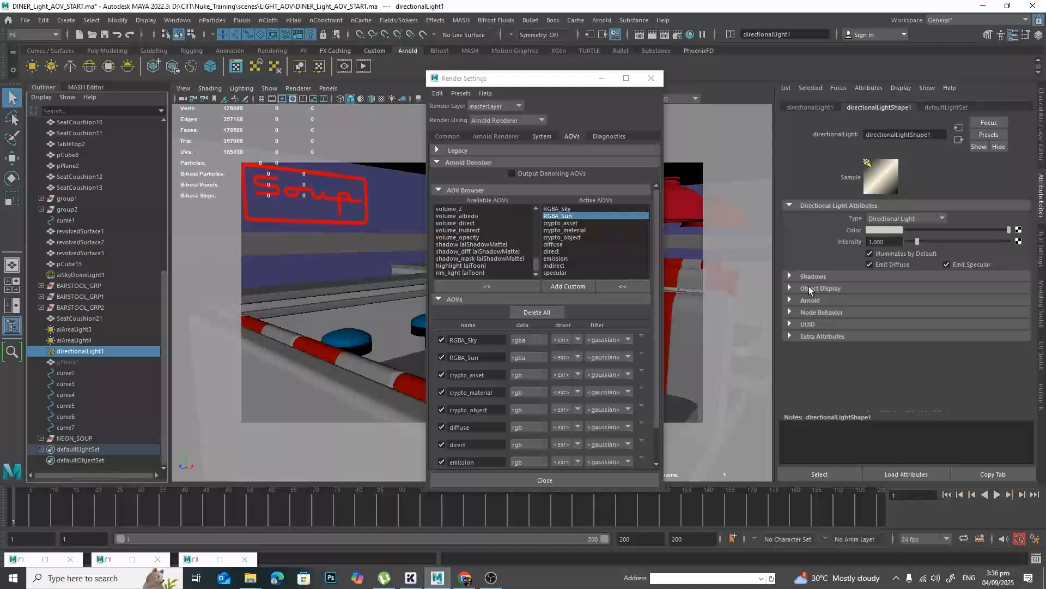
click(818, 301)
scroll(948, 272, down, 2)
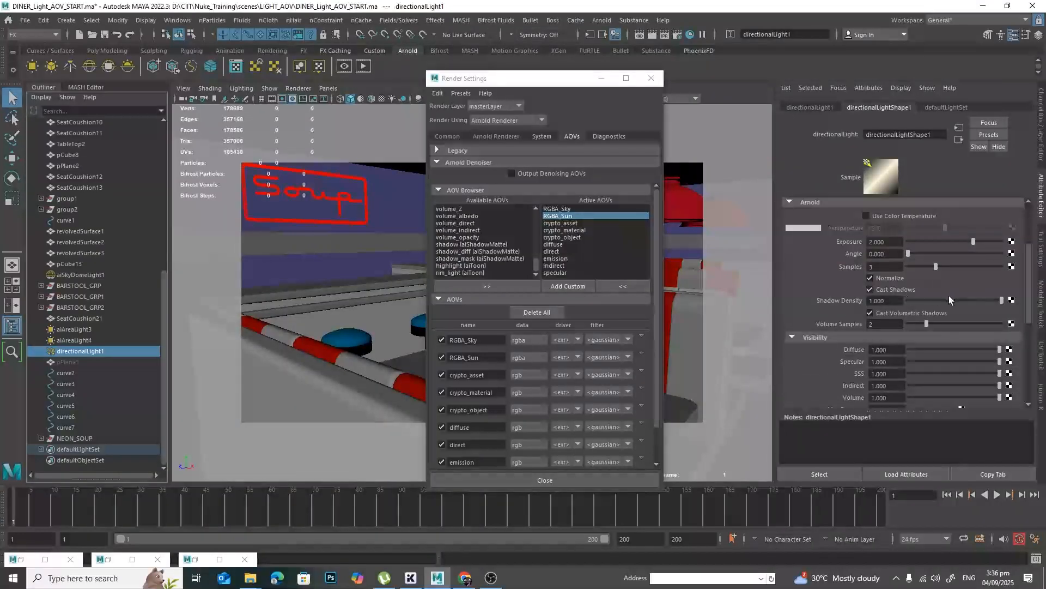
scroll(927, 291, down, 5)
click(907, 226)
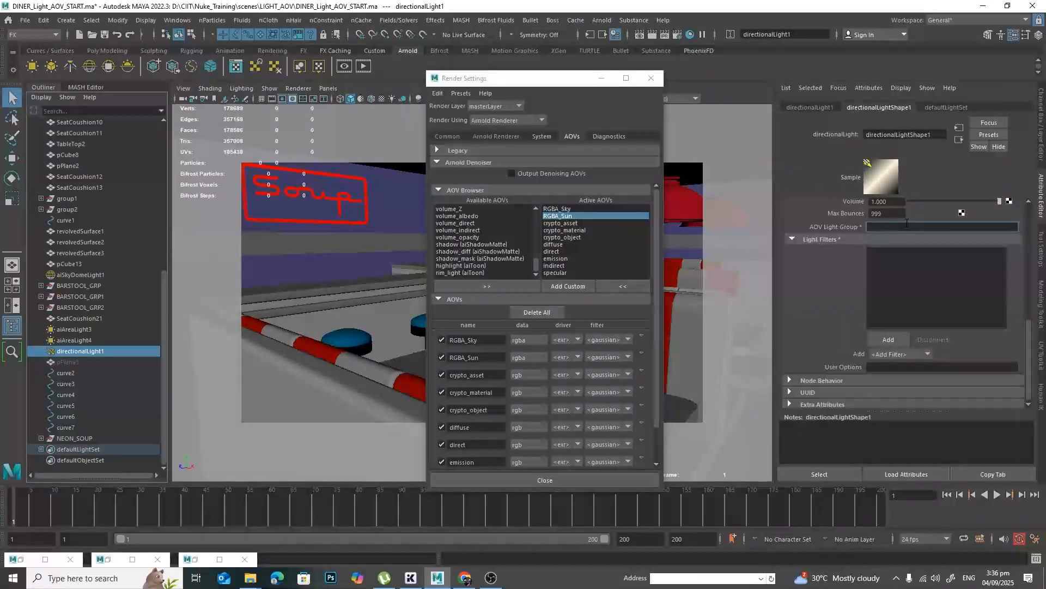
text(Sun)
key(Return)
Create a custom AOV named RGBA_Wall_Light1 for the first of the two area lights.
drag(533, 83, 654, 109)
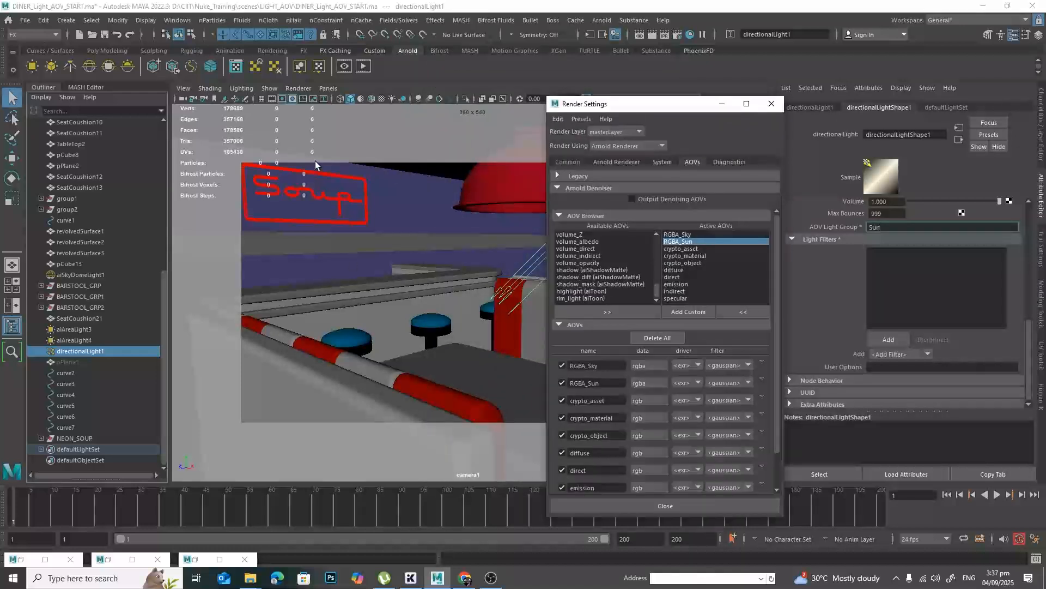
drag(97, 329, 97, 339)
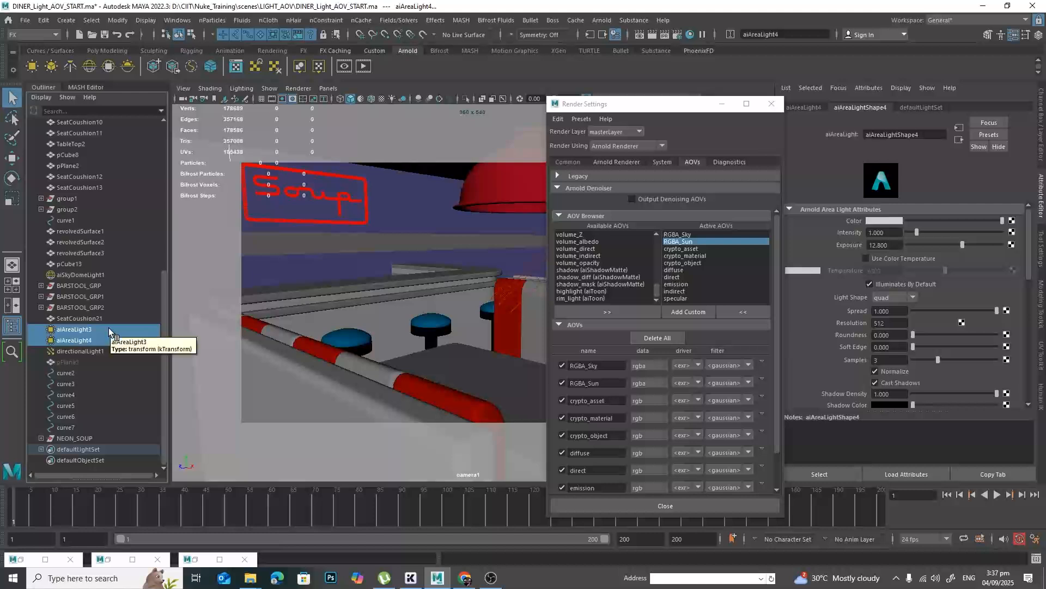
click(689, 311)
text(R)
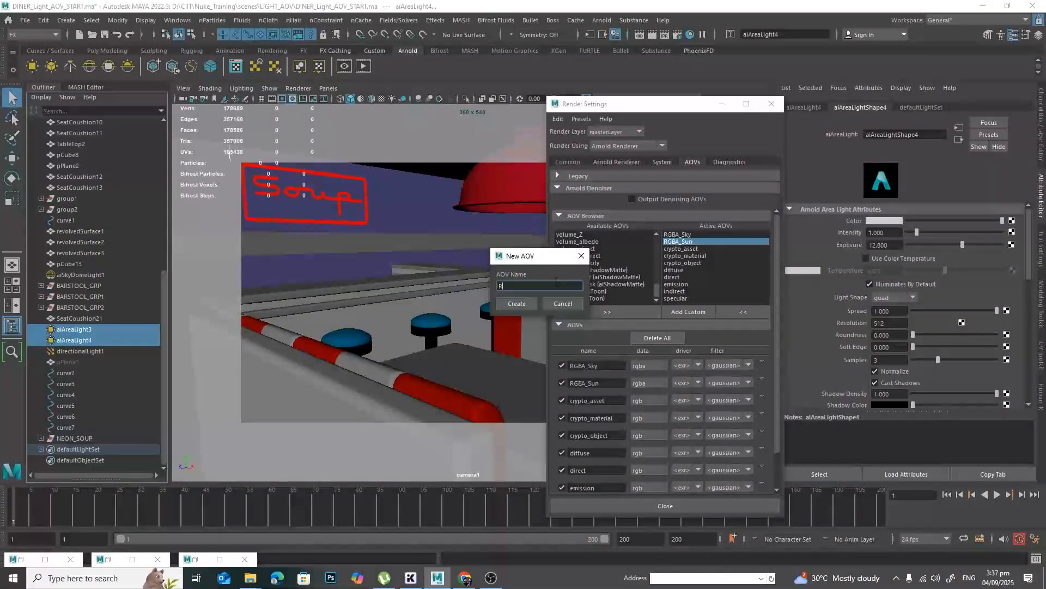
text(GBA_Wall_Light1)
click(516, 304)
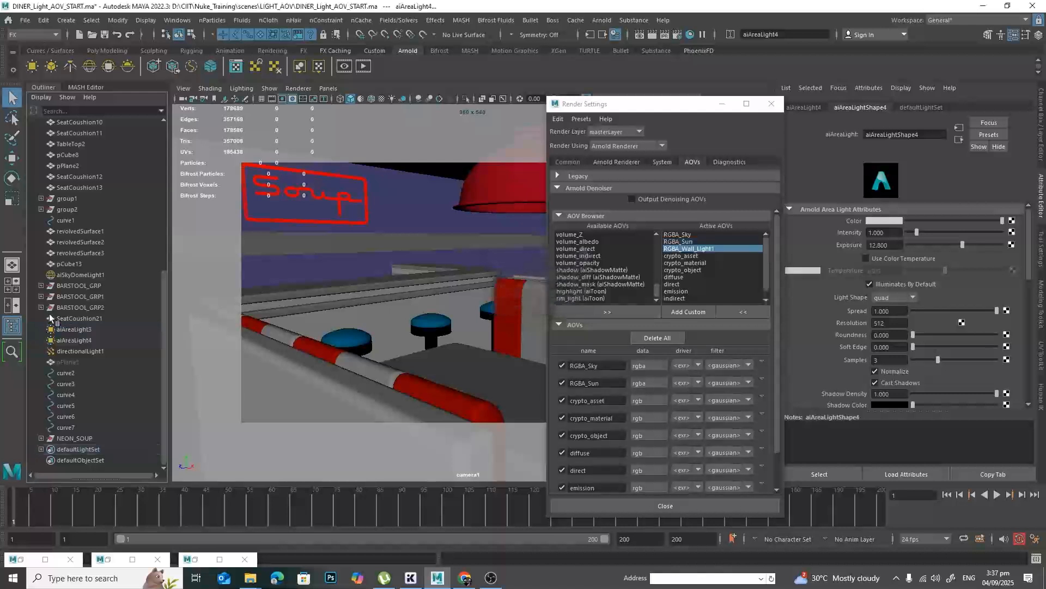
Set the AOV Light Group of aiAreaLight3 to Wall_Light1.
click(74, 329)
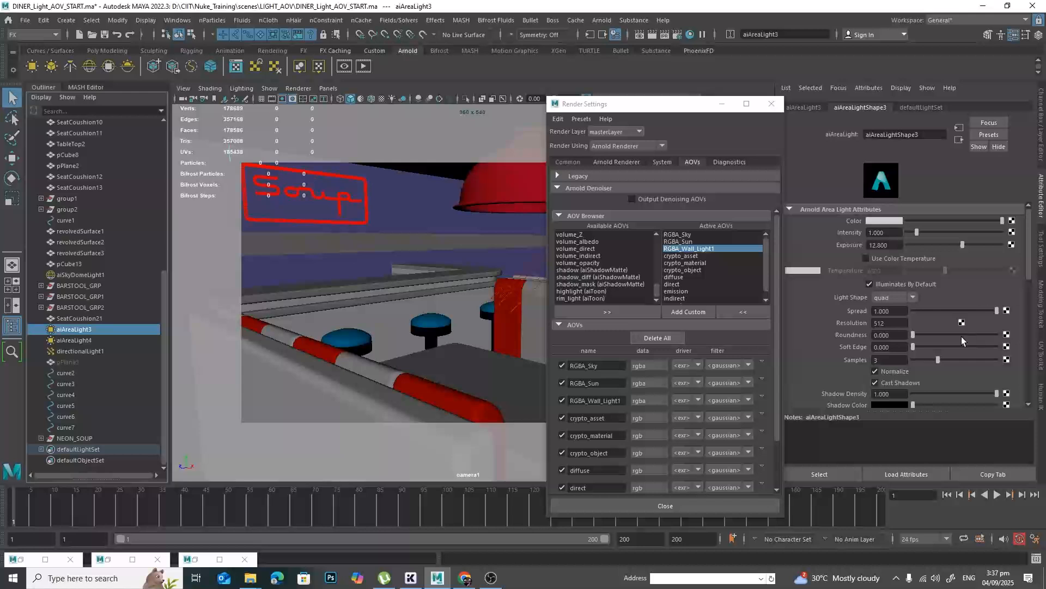
scroll(961, 340, down, 8)
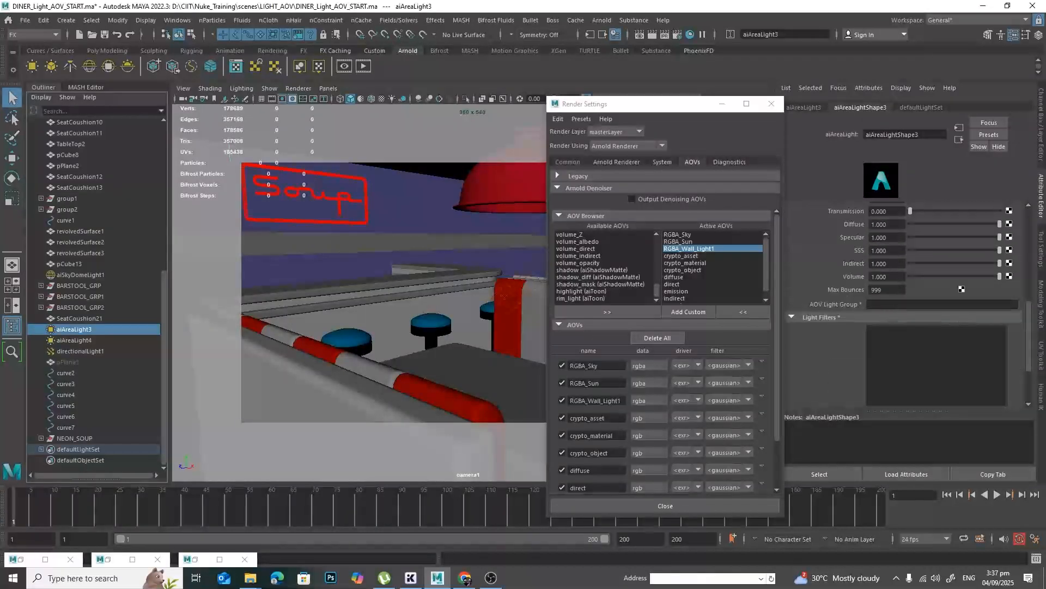
click(904, 305)
text(Wall_)
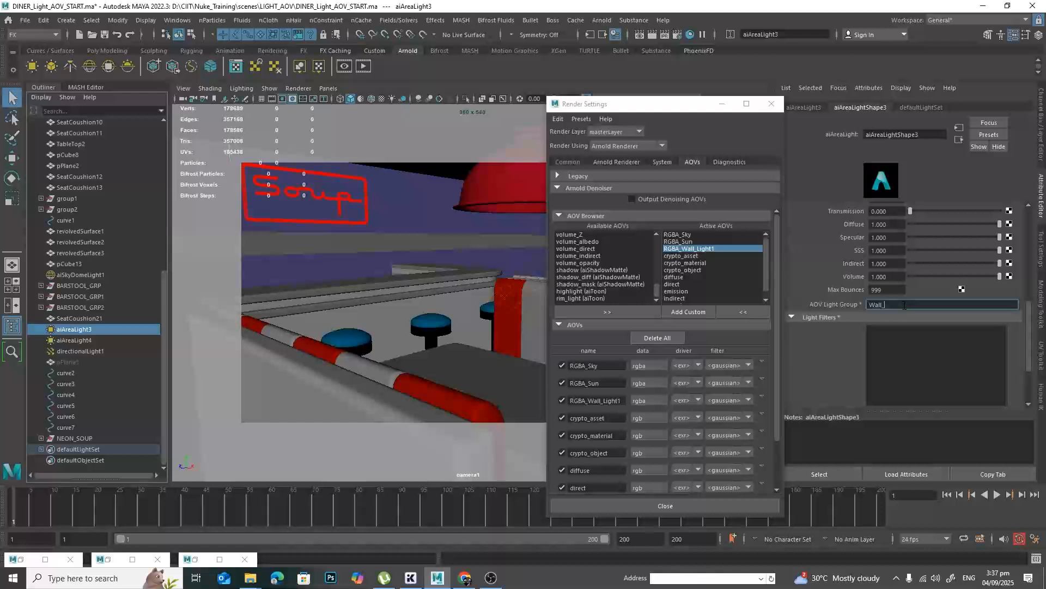
text(Light1)
key(Return)
Create another custom AOV named RGBA_Wall_Light2 for the second area light.
click(699, 311)
text(RGB)
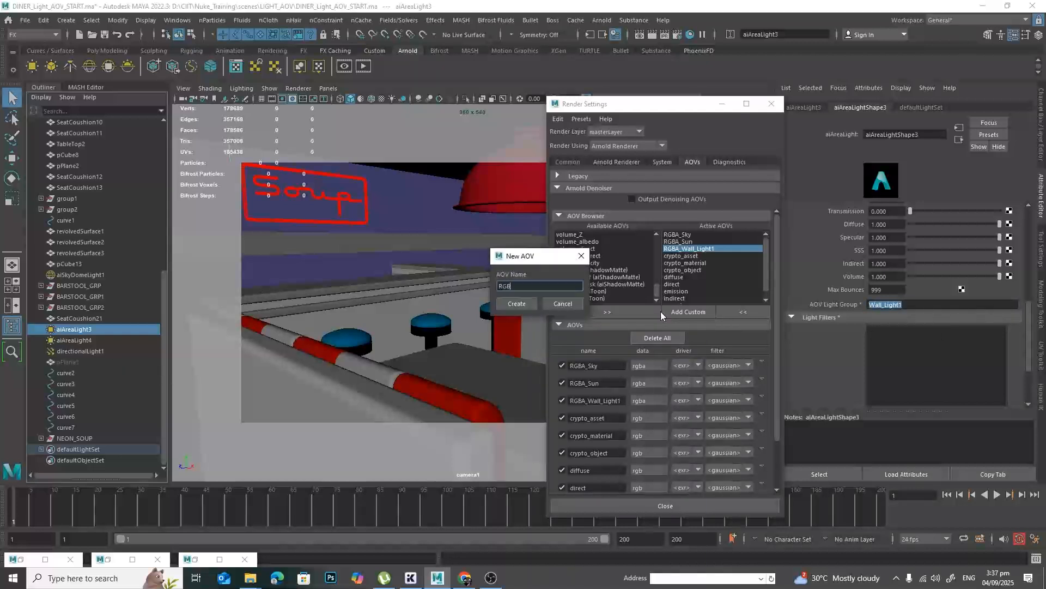
text(A_Wall_Light2)
key(Return)
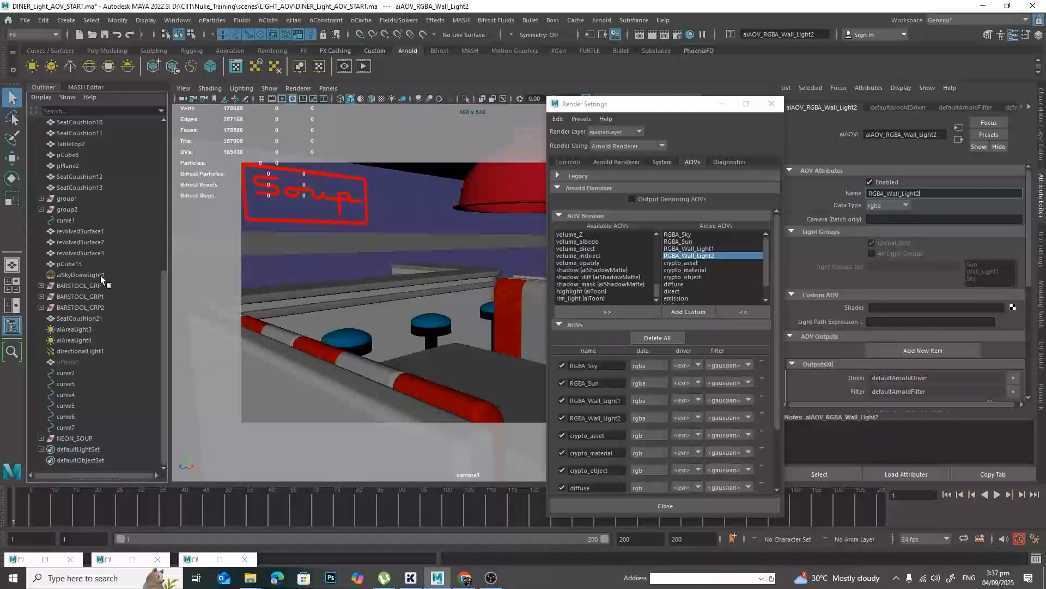
Set the AOV Light Group of aiAreaLight4 to Wall_Light2.
click(88, 341)
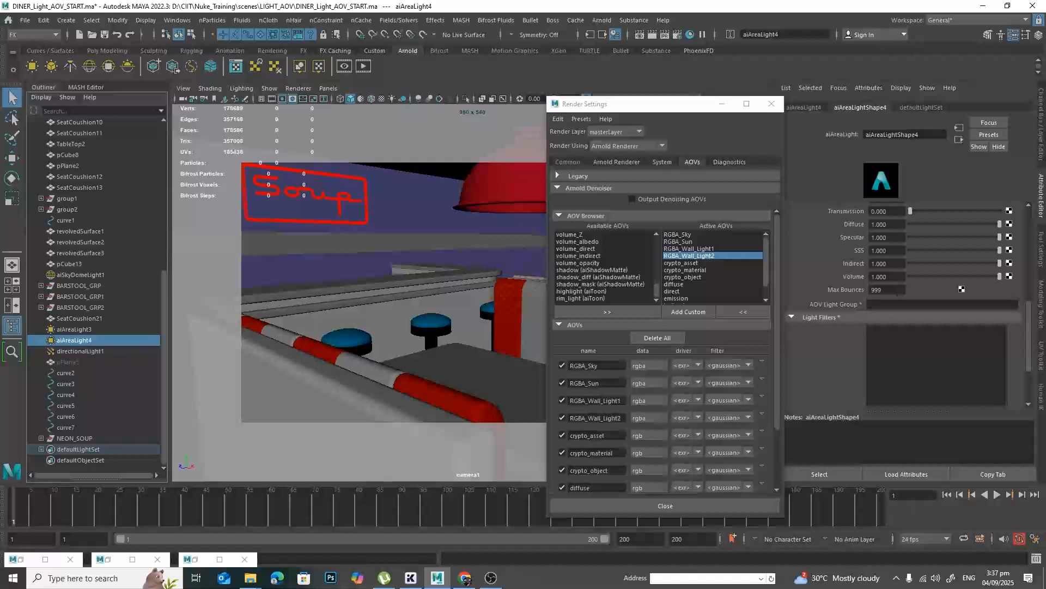
click(899, 304)
text(Wal)
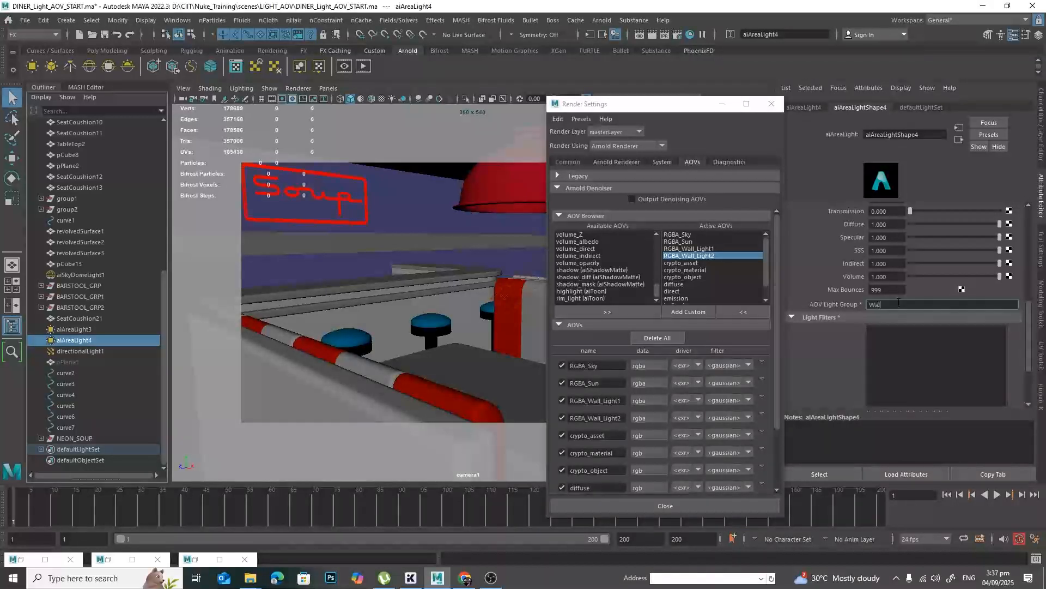
text(l_Light2)
key(Return)
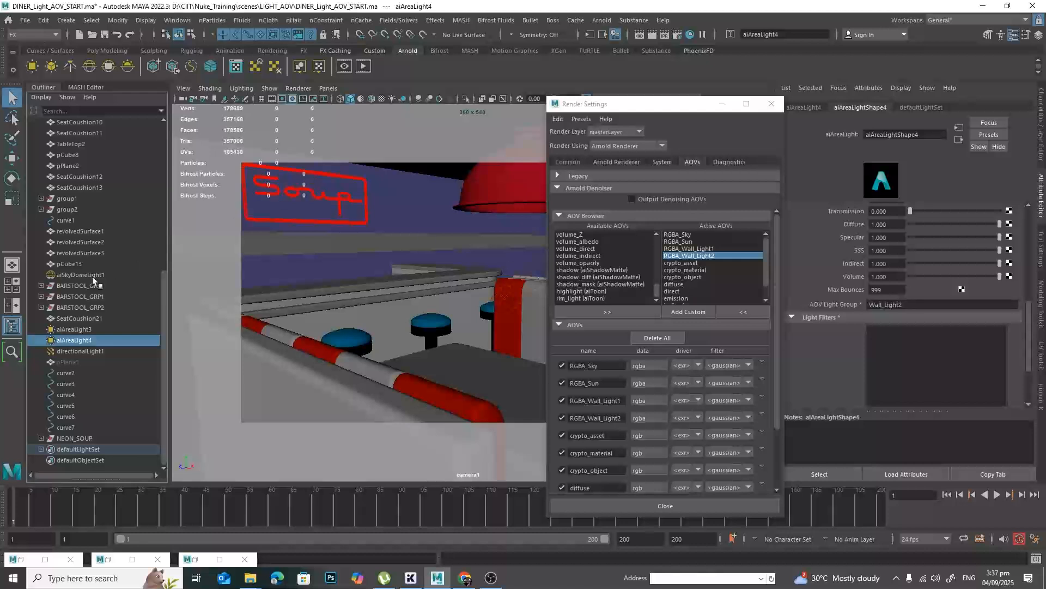
Expand the NEON_SOUP group with its sweep9 and sweep8 meshes and select the mesh light light_sweep9 of the Soup lettering.
click(341, 220)
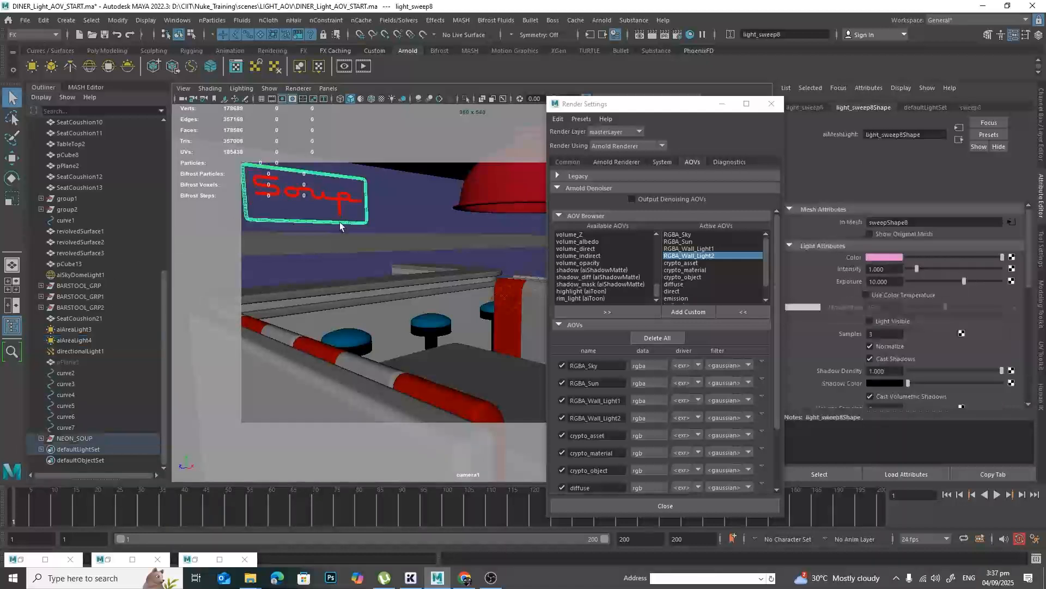
click(41, 438)
scroll(126, 341, down, 1)
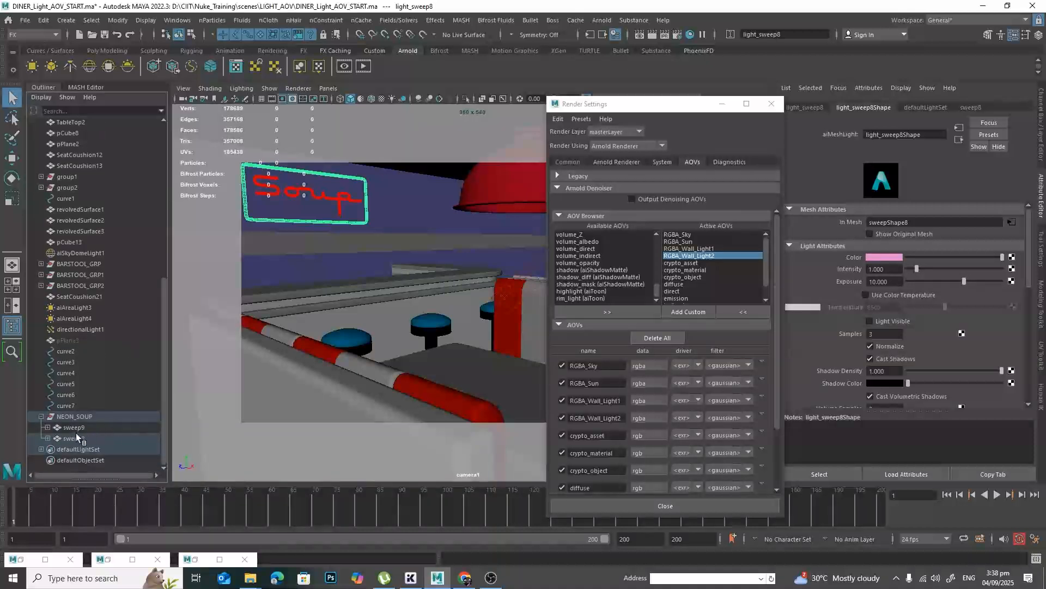
click(47, 427)
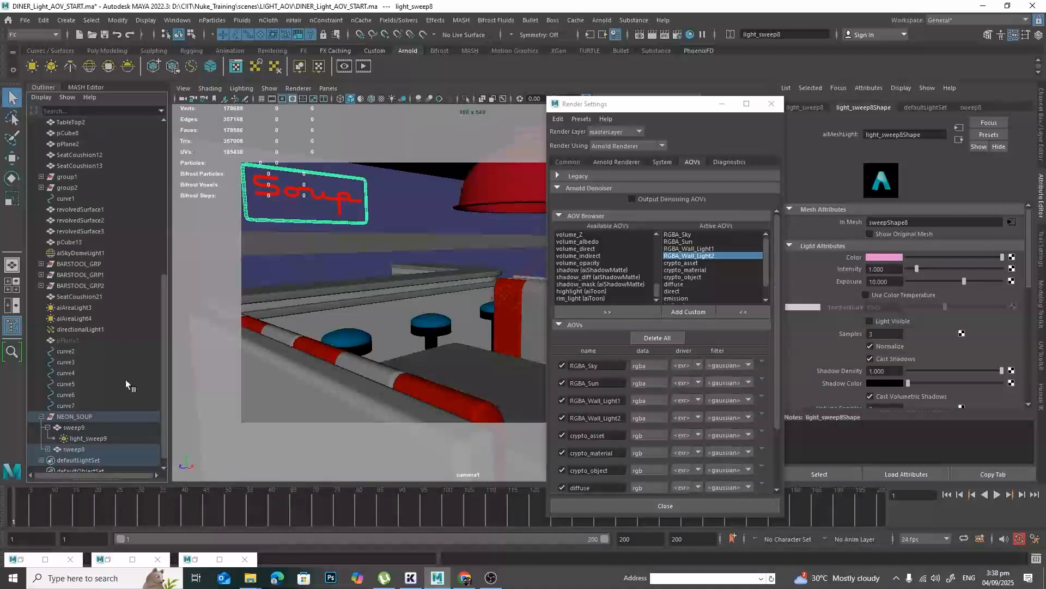
scroll(125, 393, down, 1)
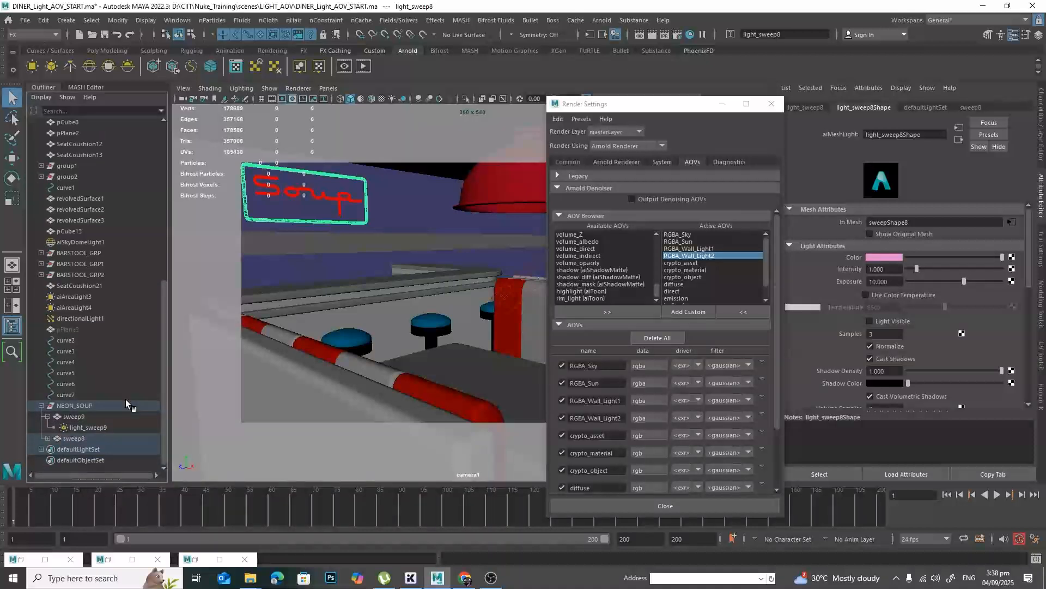
click(47, 438)
click(88, 428)
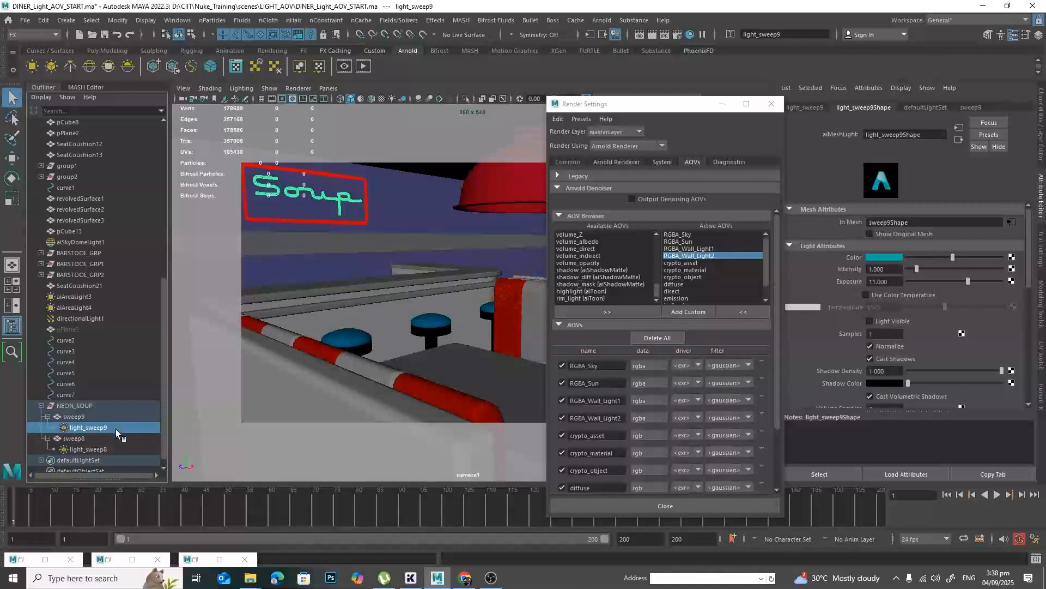
Create a custom AOV named RGBA_NeonWord for the Soup lettering light.
click(688, 311)
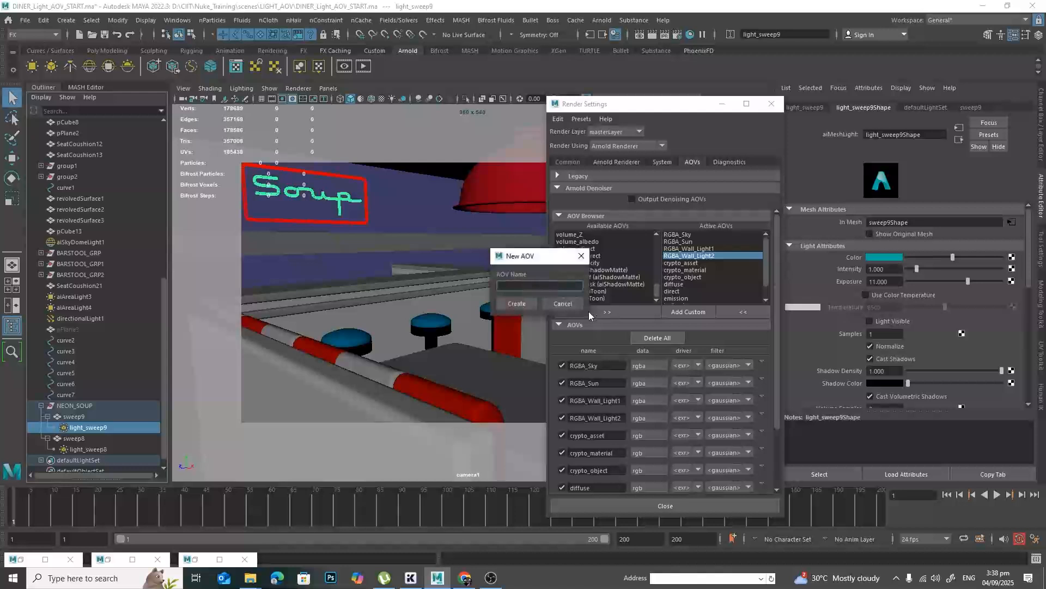
text(RGBA_NeonWord)
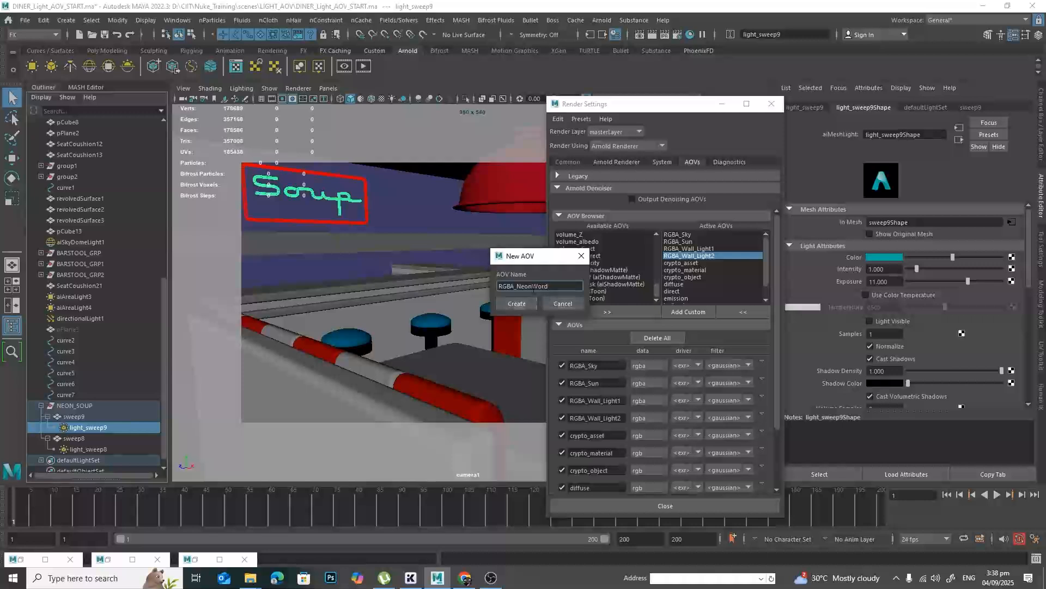
drag(552, 287, 517, 287)
click(521, 306)
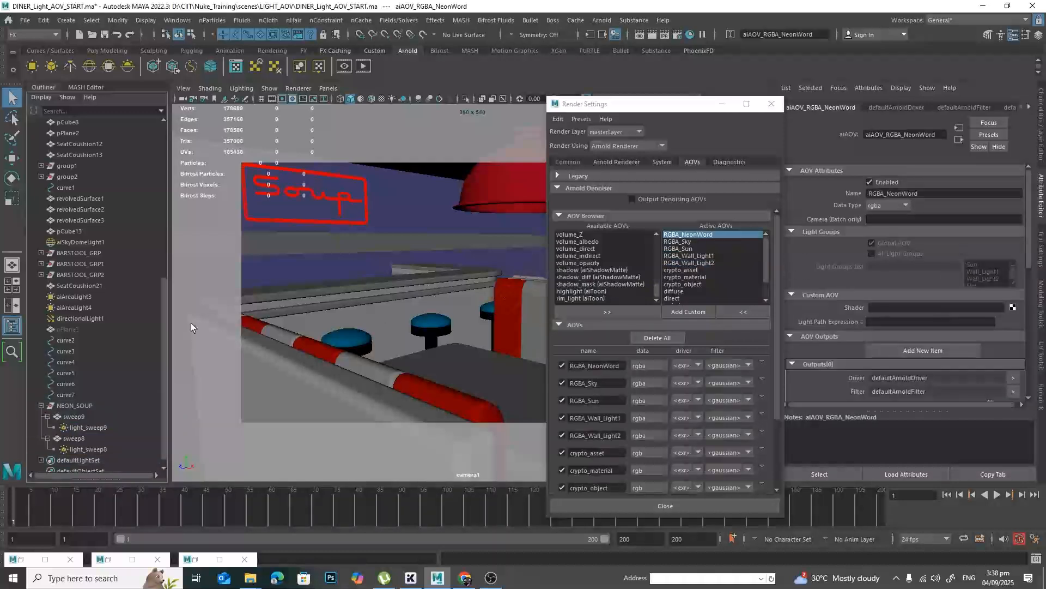
Set the AOV Light Group of the mesh light light_sweep9 to NeonWord.
click(98, 425)
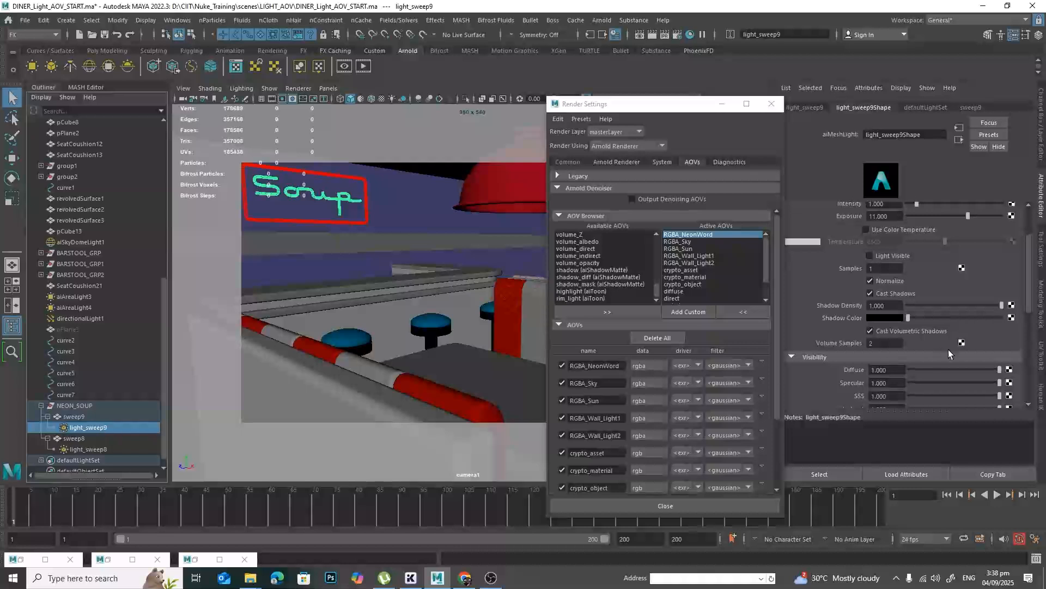
scroll(975, 322, down, 5)
click(945, 320)
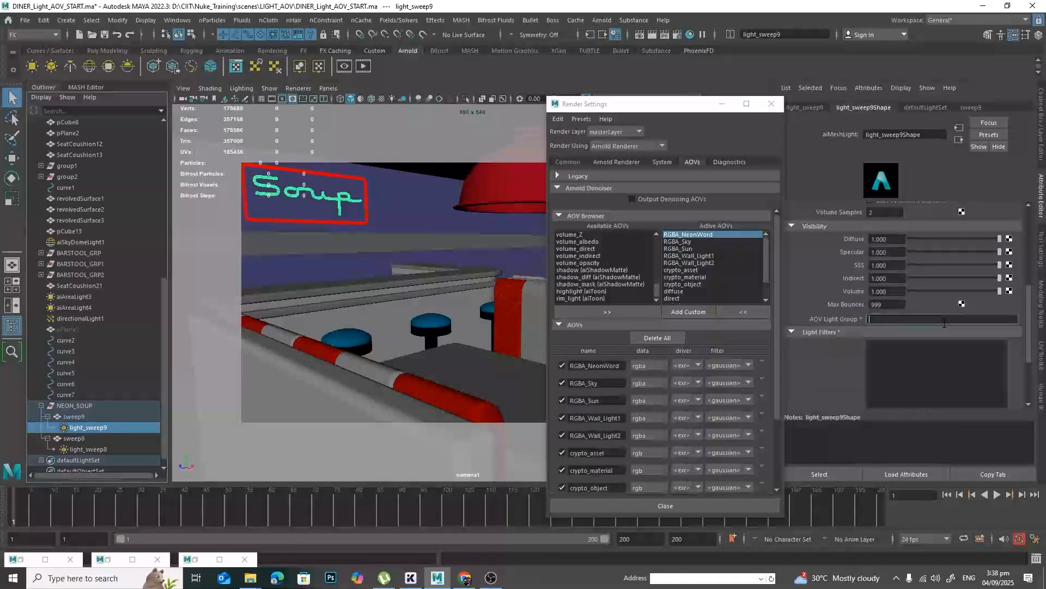
text(NeonWord)
key(Return)
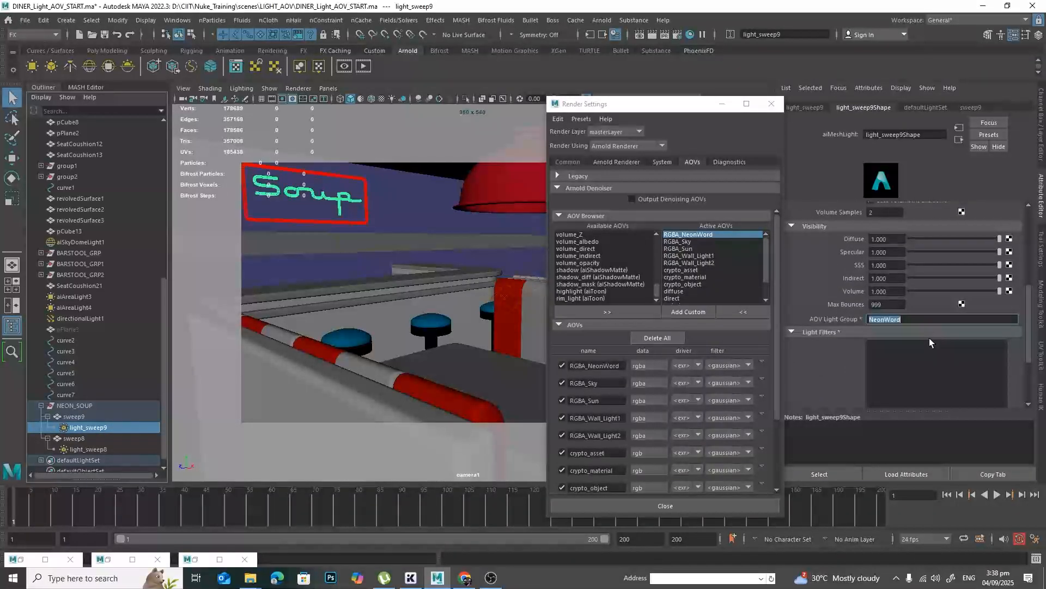
Create another custom AOV named RGBA_Neon_Frame for the neon sign's frame light.
click(705, 309)
text(R)
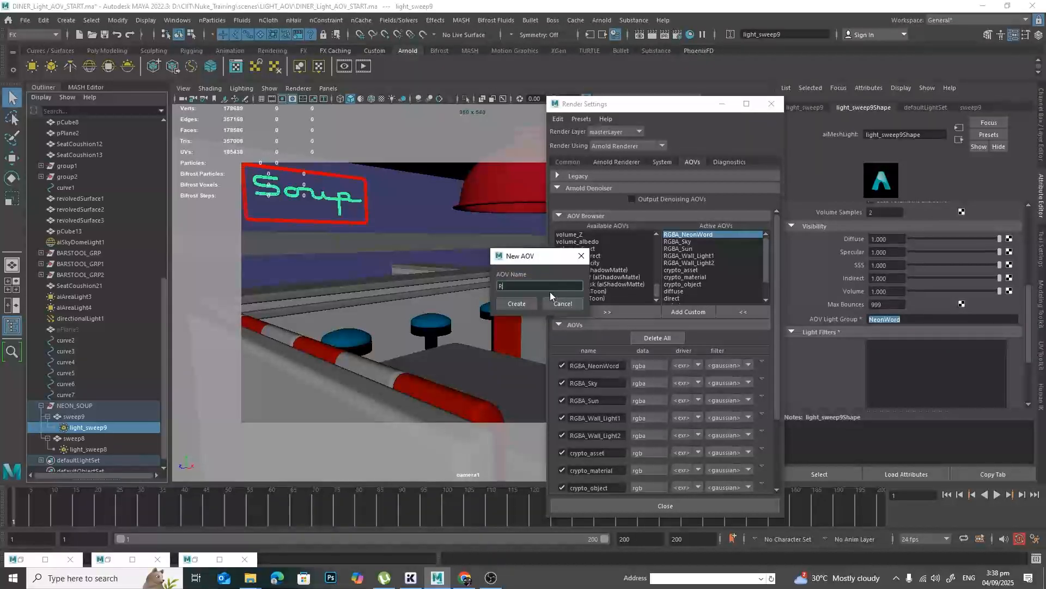
text(GBA_Neon_Frame)
drag(516, 286, 553, 286)
key(ctrl+c)
click(517, 304)
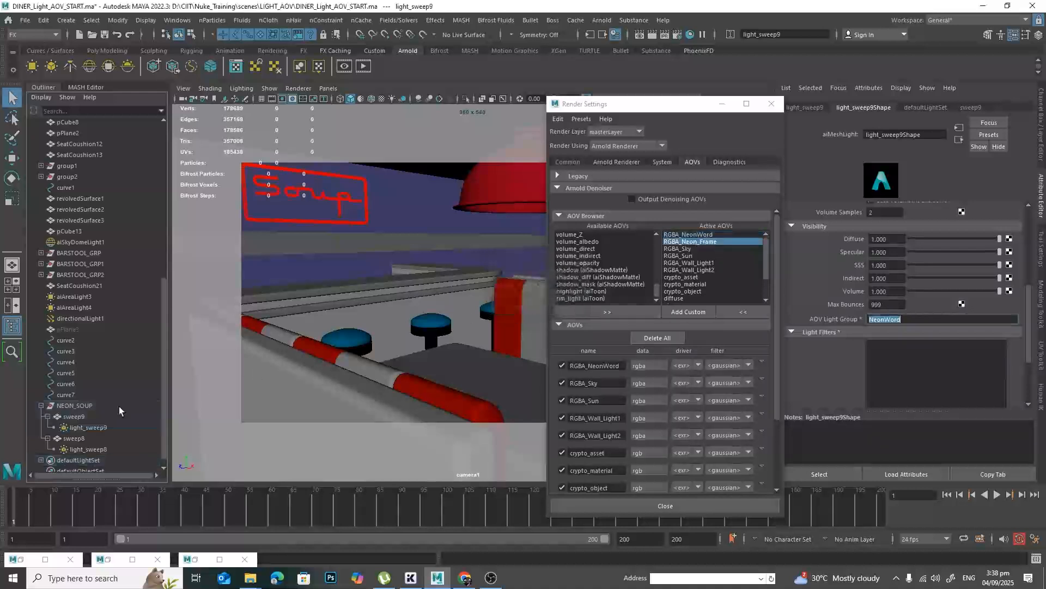
Set the AOV Light Group of the frame's mesh light light_sweep8 to Neon_Frame.
click(106, 450)
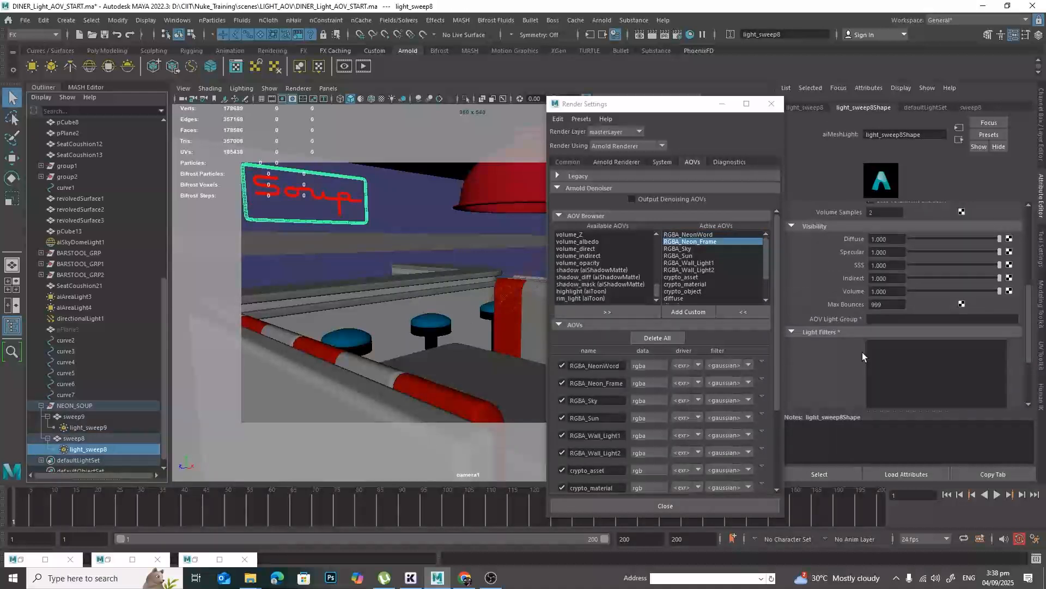
click(942, 323)
key(ctrl+v)
key(Return)
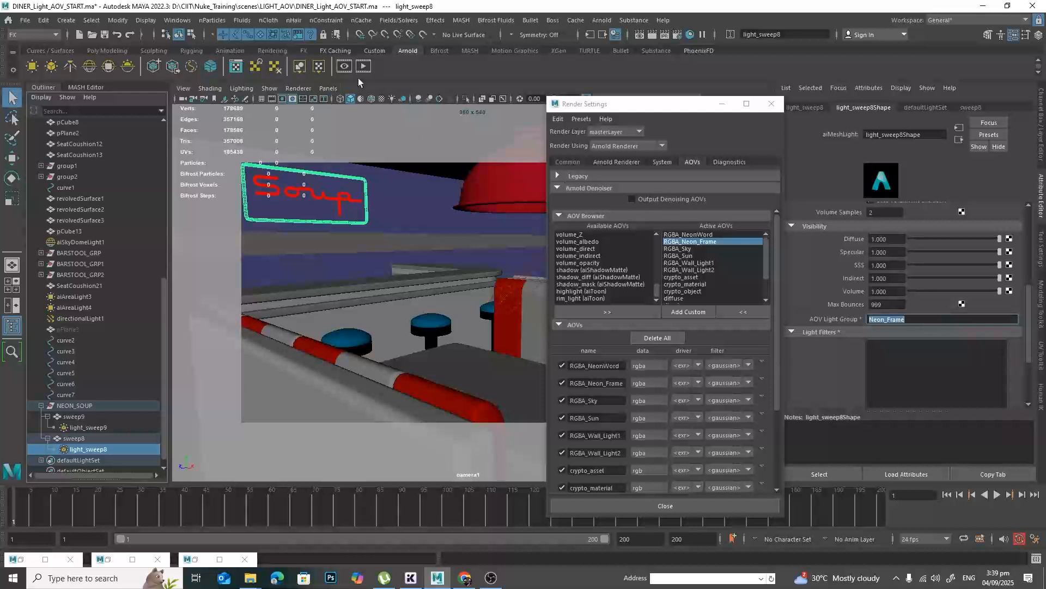
Check the RGBA_NeonWord, RGBA_Neon_Frame, RGBA_Sky, RGBA_Sun, RGBA_Wall_Light1 and RGBA_Wall_Light2 passes one by one in the Arnold RenderView, and close it.
click(209, 561)
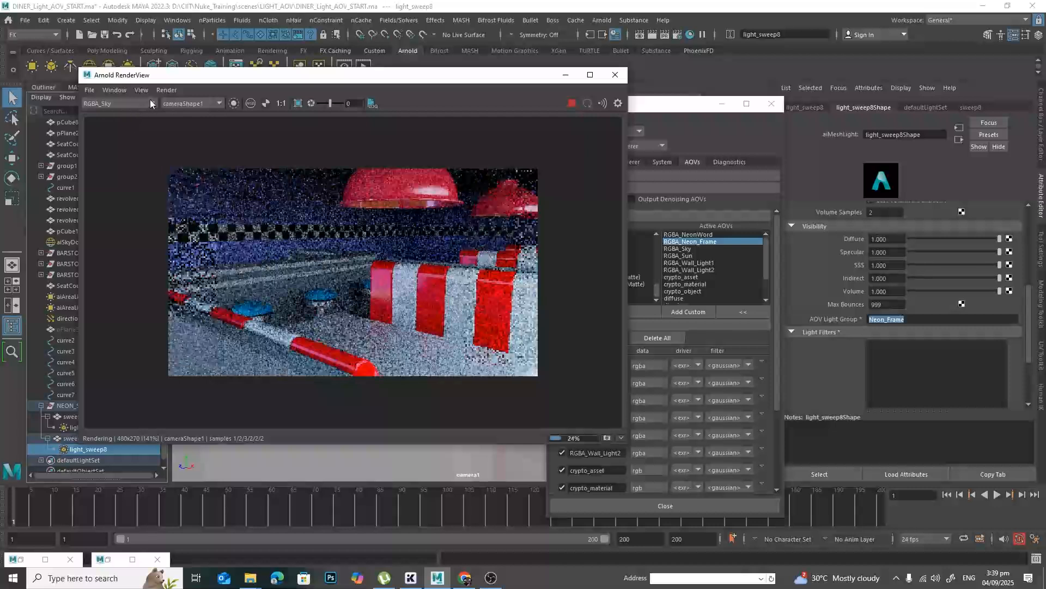
click(150, 103)
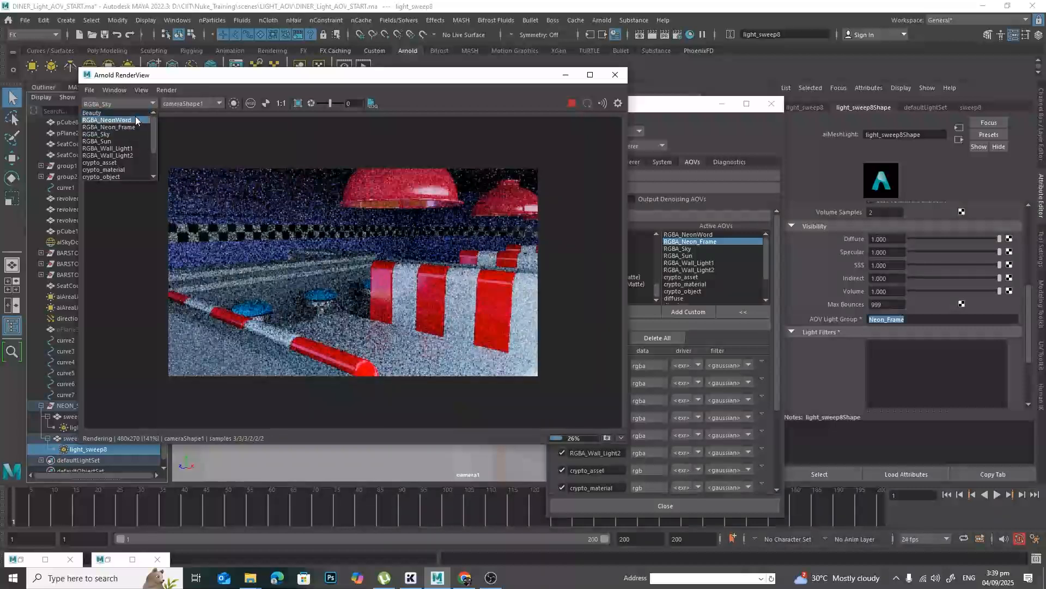
click(108, 120)
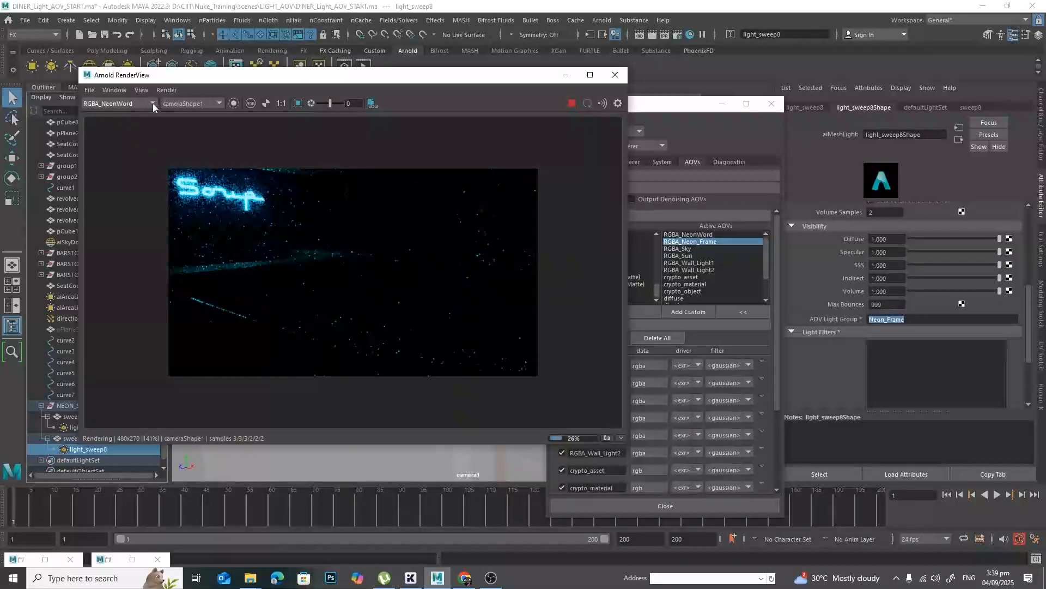
click(153, 103)
click(148, 127)
click(155, 103)
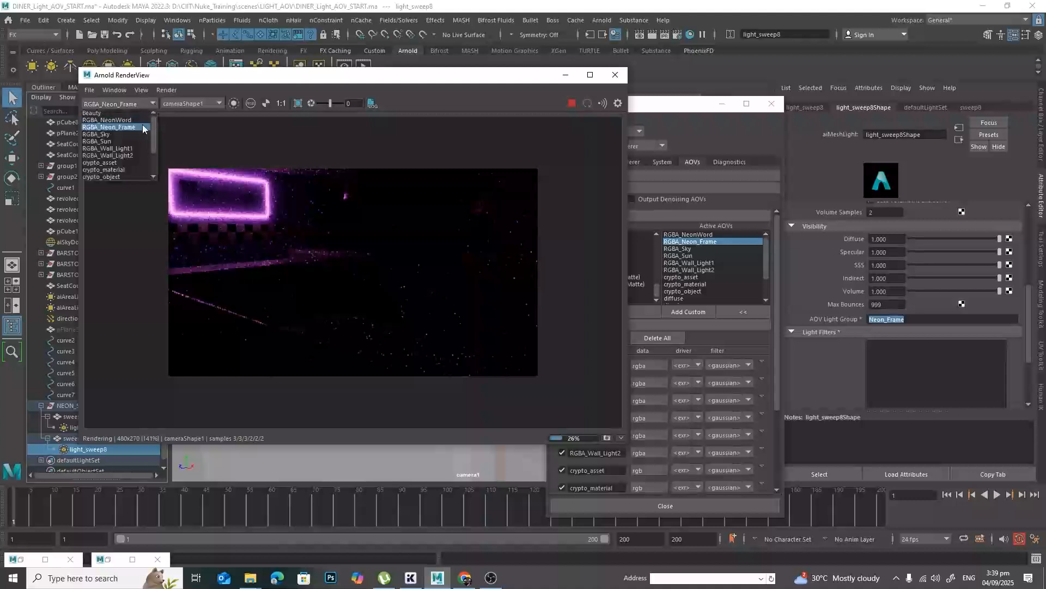
click(133, 134)
click(147, 106)
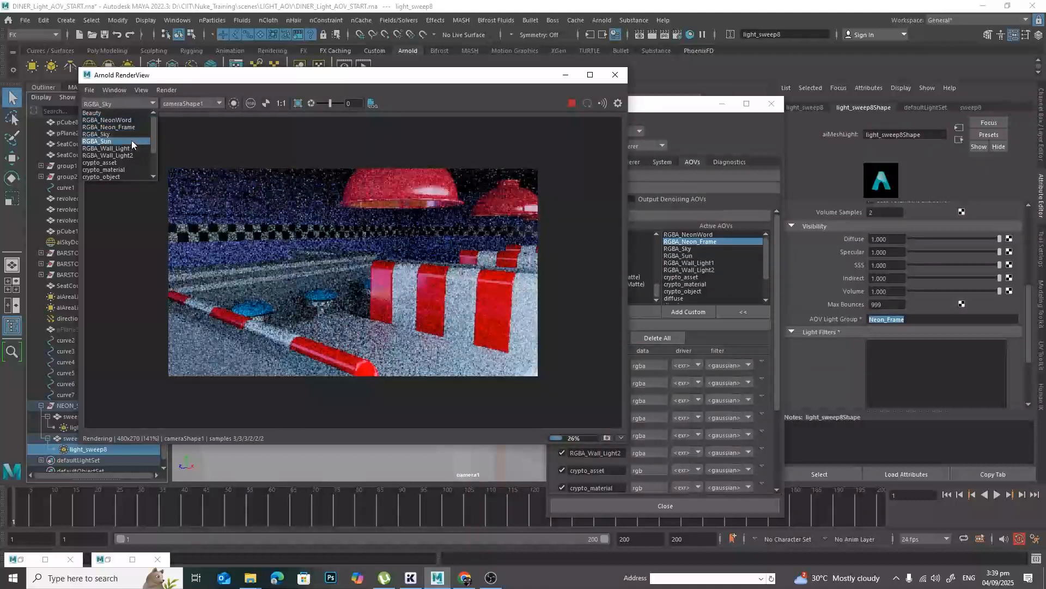
click(132, 139)
click(154, 104)
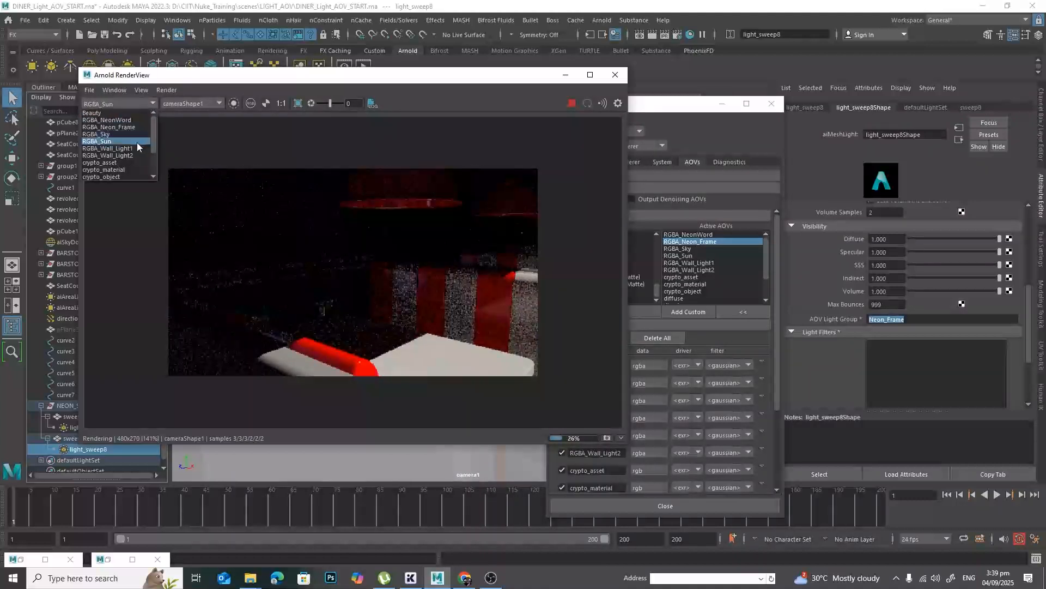
click(133, 147)
click(152, 106)
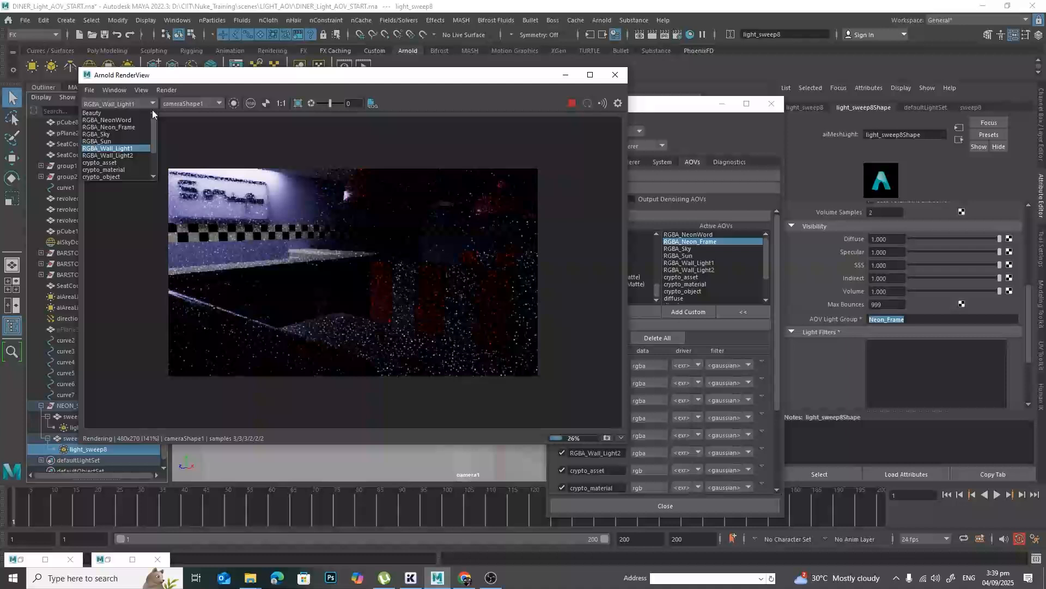
click(131, 155)
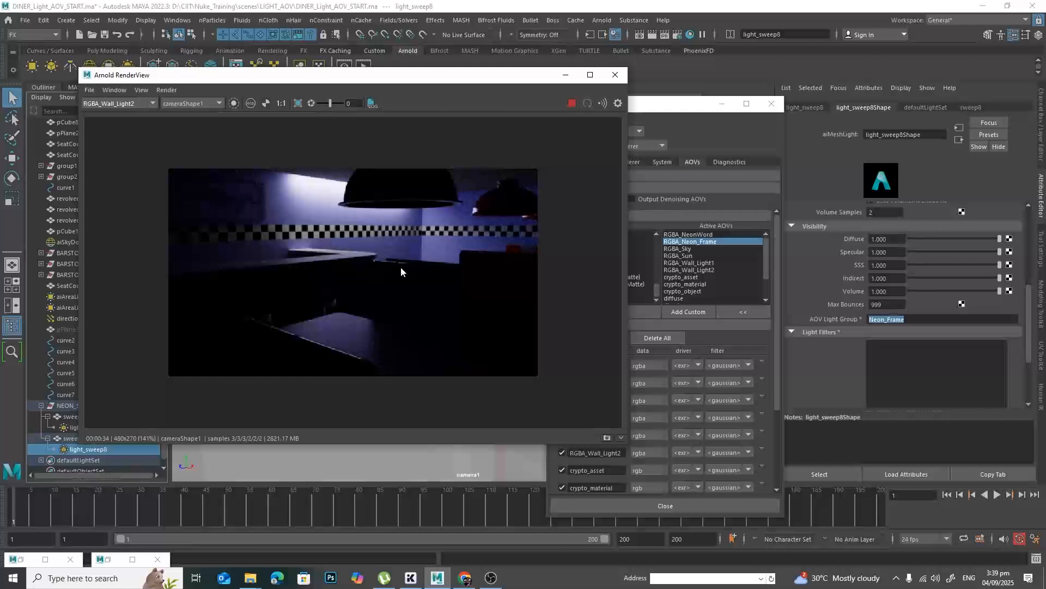
click(615, 74)
Review the Arnold sampling values and the common file output, Merge AOVs, frame range and renderable camera settings.
drag(668, 106, 677, 85)
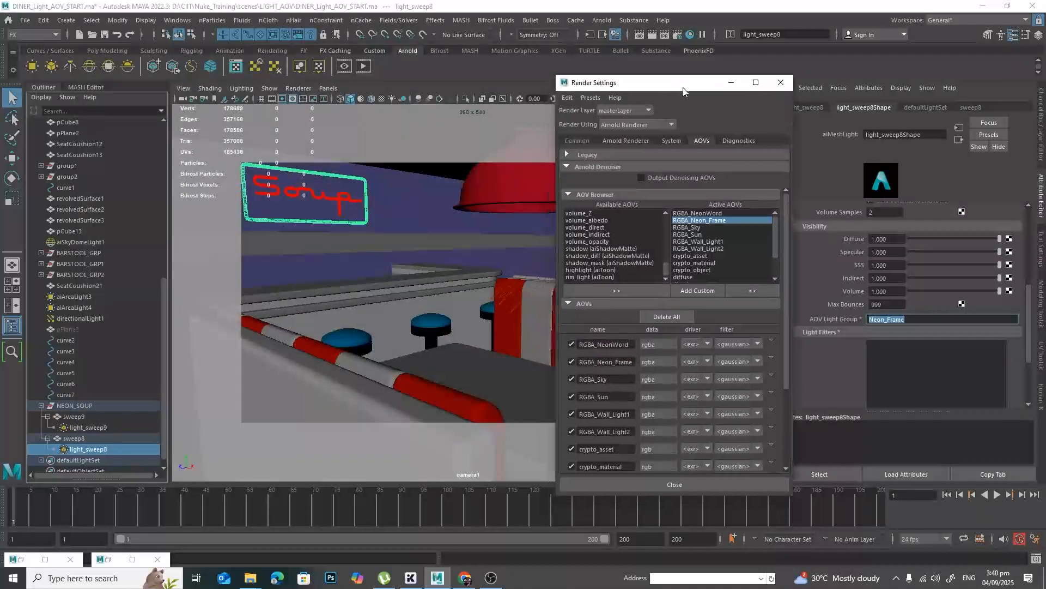
click(636, 142)
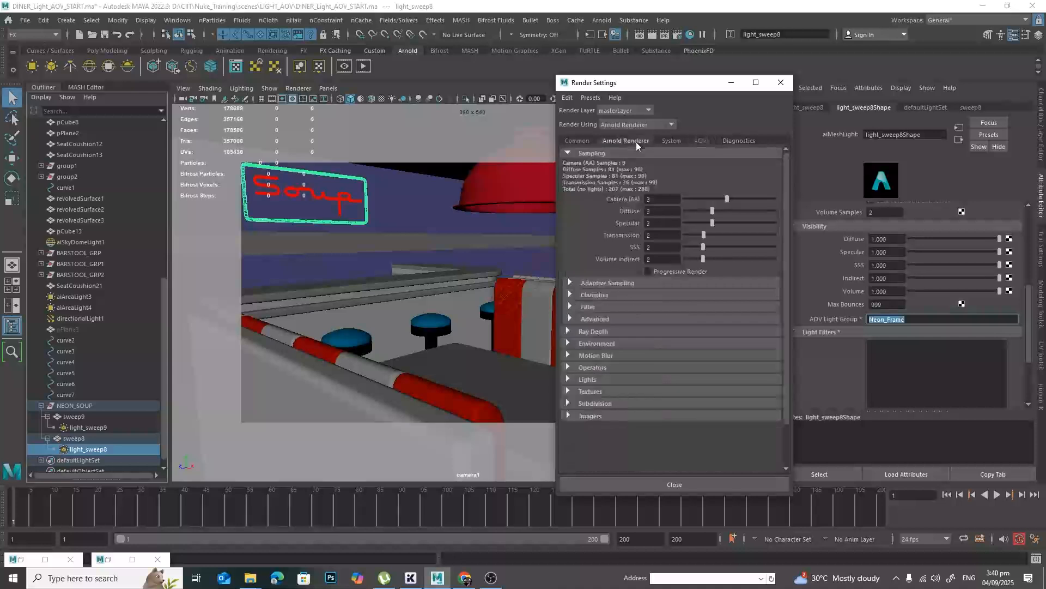
click(495, 67)
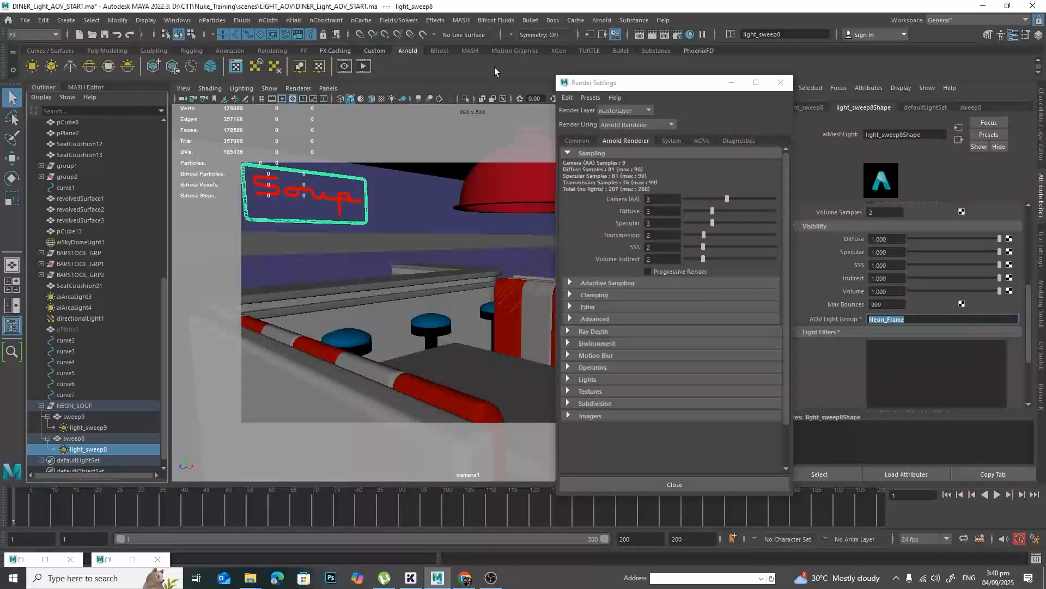
click(676, 38)
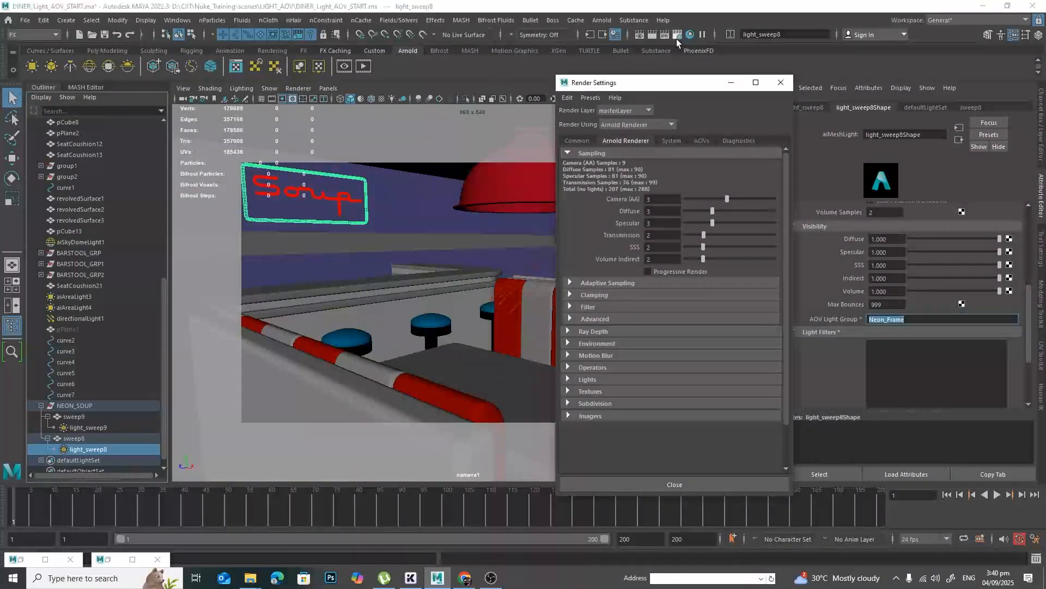
click(579, 140)
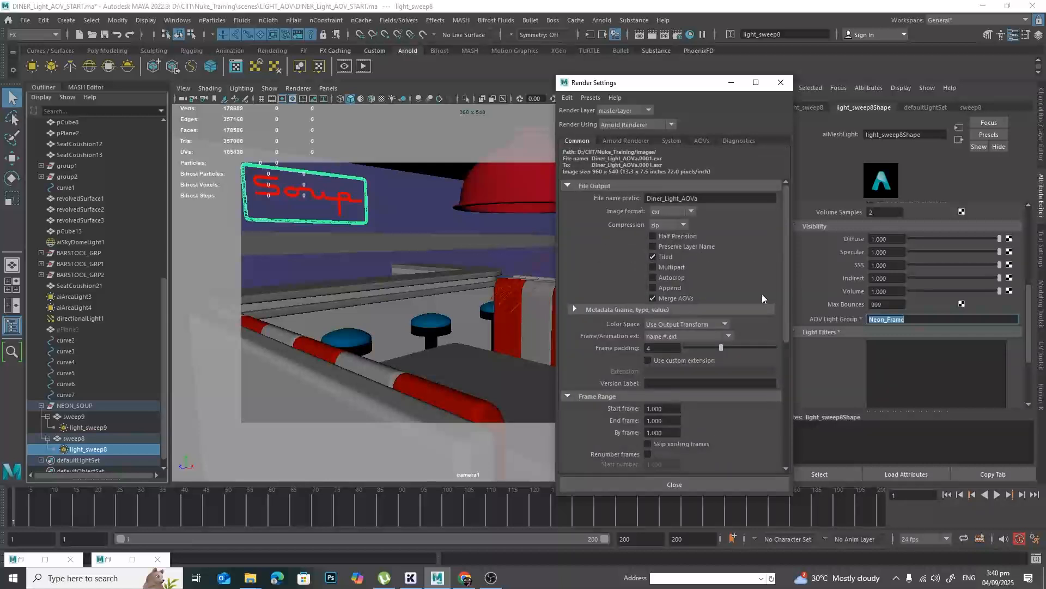
scroll(764, 325, down, 3)
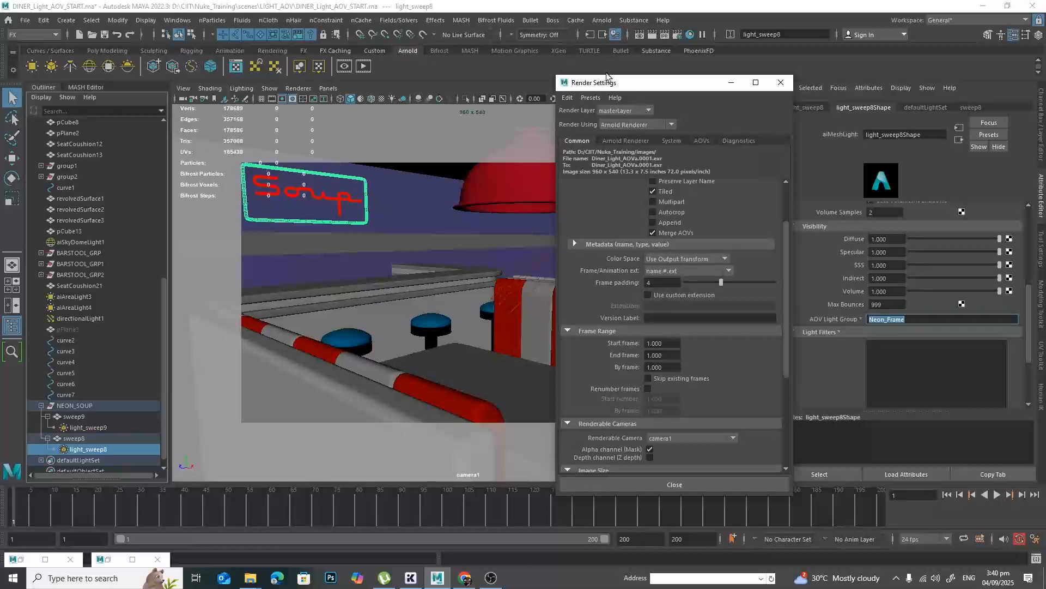
drag(629, 84, 636, 98)
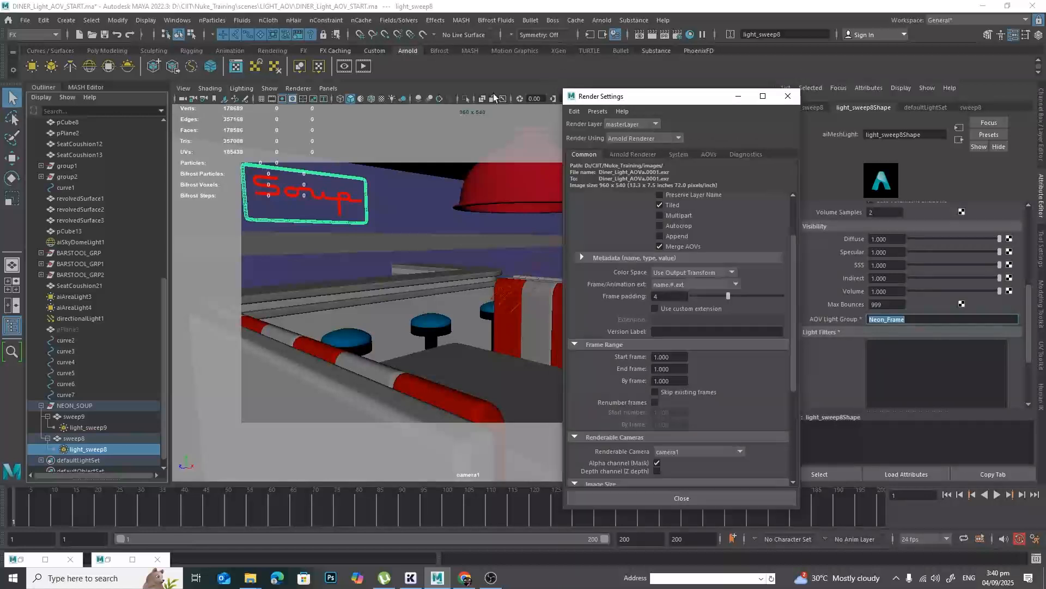
Run the Arnold RenderView again to inspect its multi-layer EXR saving option, and close it without saving.
click(368, 65)
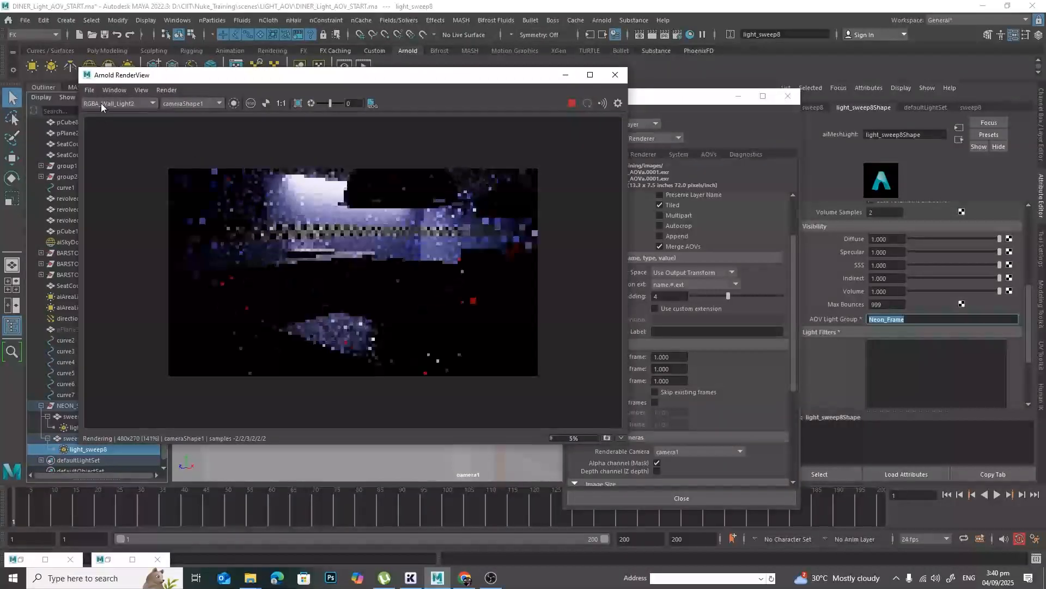
click(89, 90)
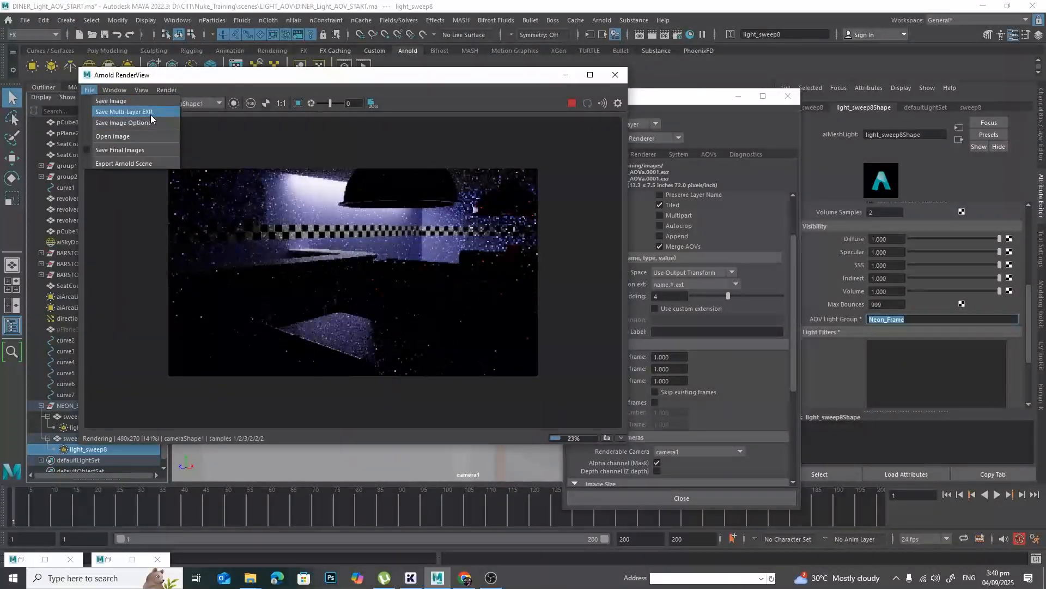
click(444, 81)
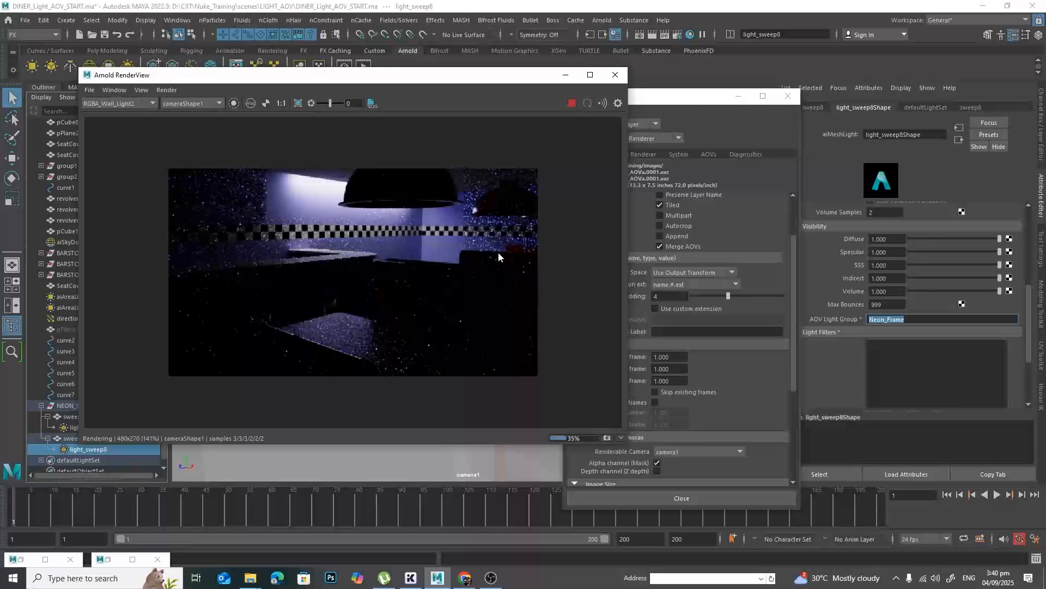
click(615, 75)
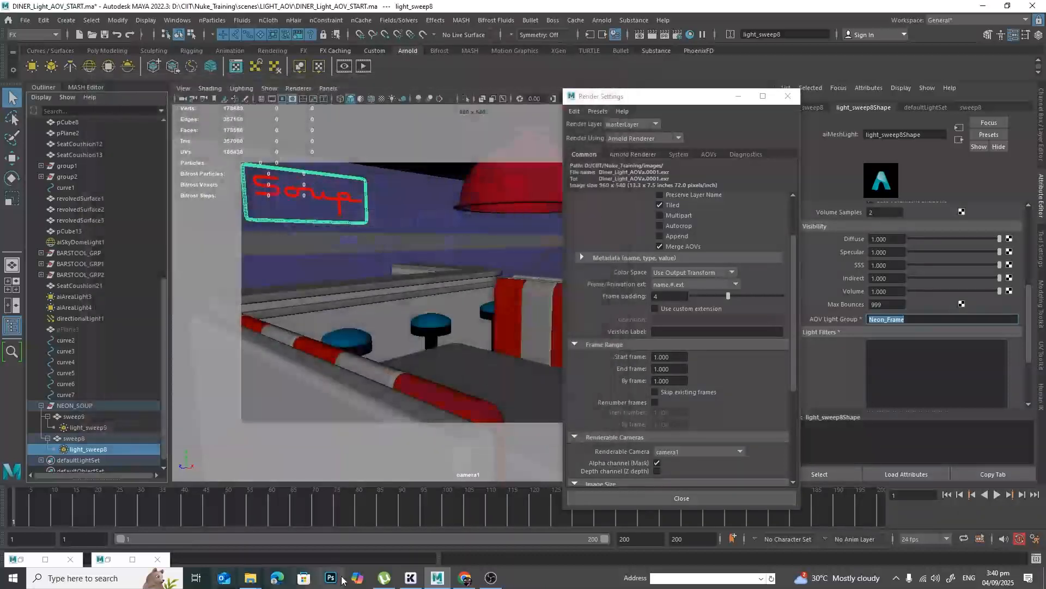